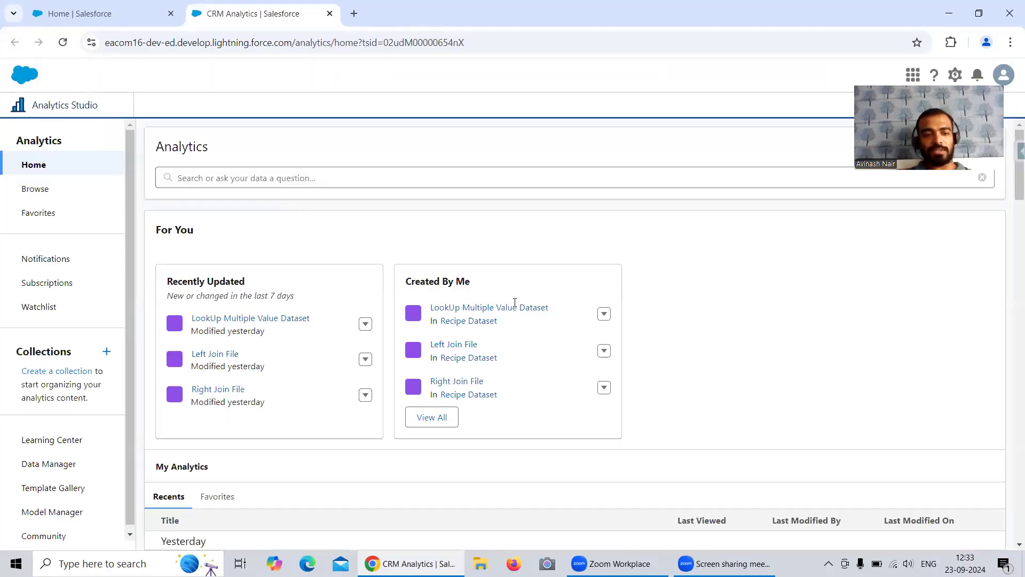
Open the data manager's Dataflows & Recipes page through Manage Dataflows and create a new recipe
left_click(75, 463)
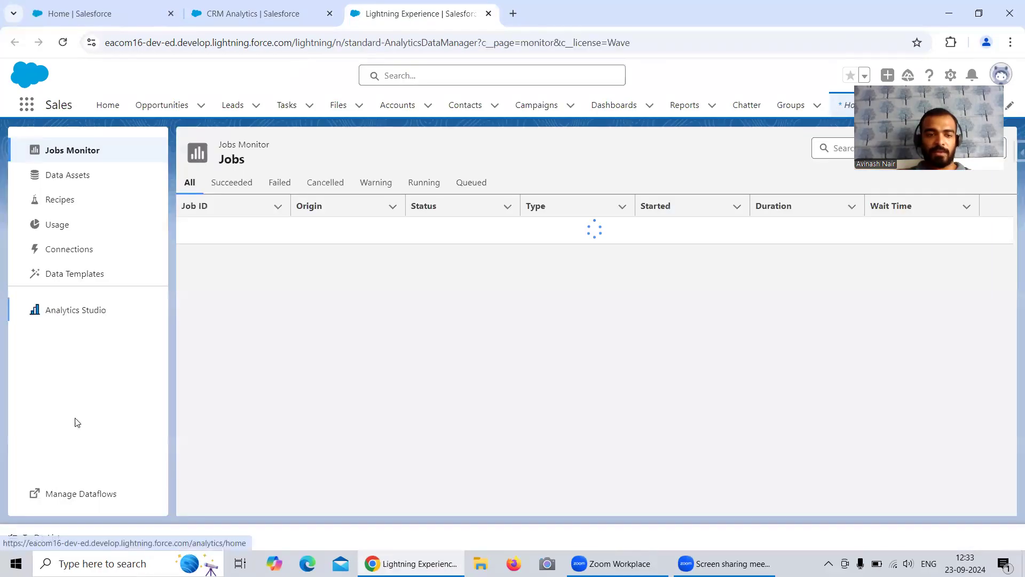
left_click(86, 492)
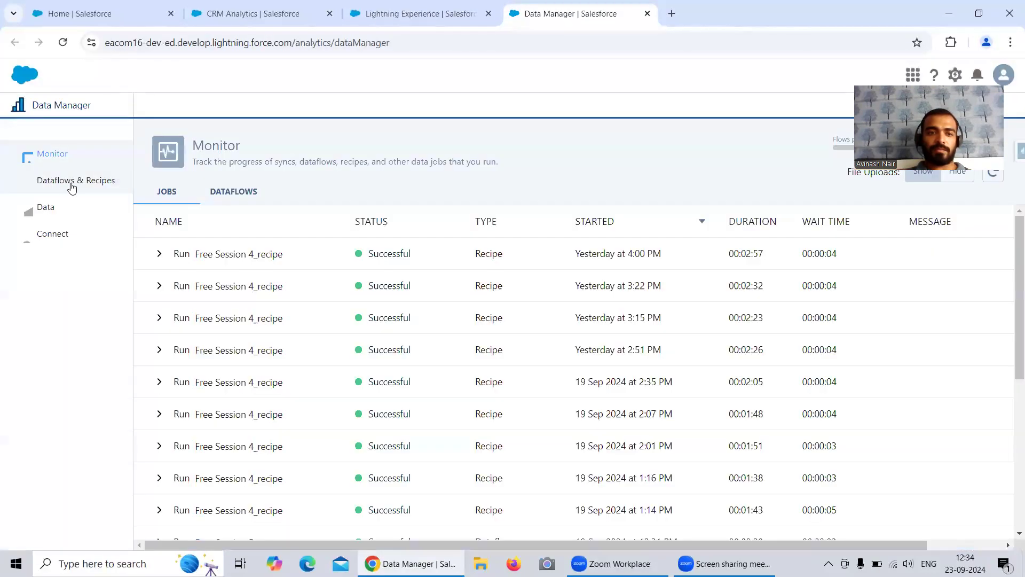
left_click(63, 180)
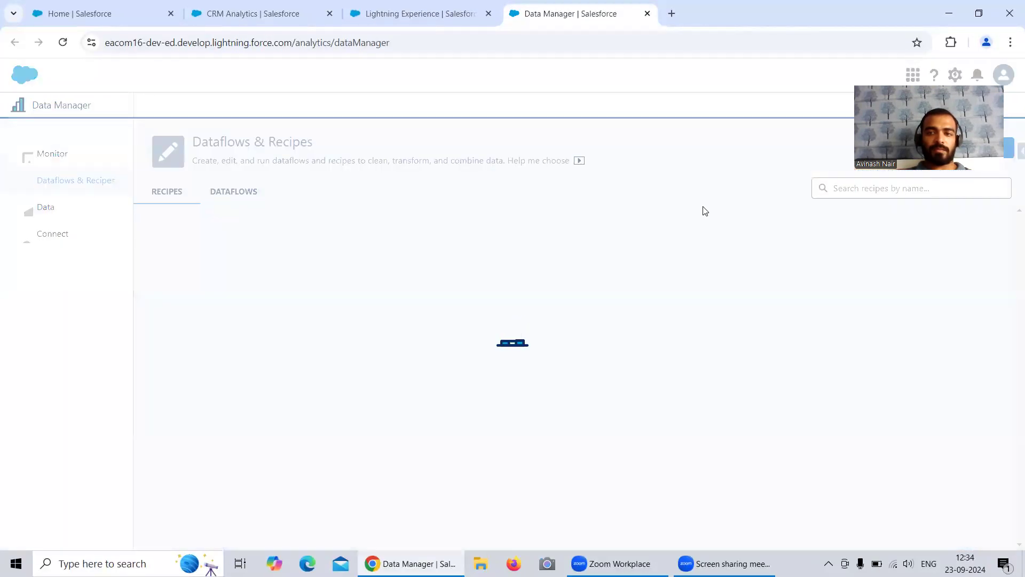
left_click_drag(895, 62, 852, 413)
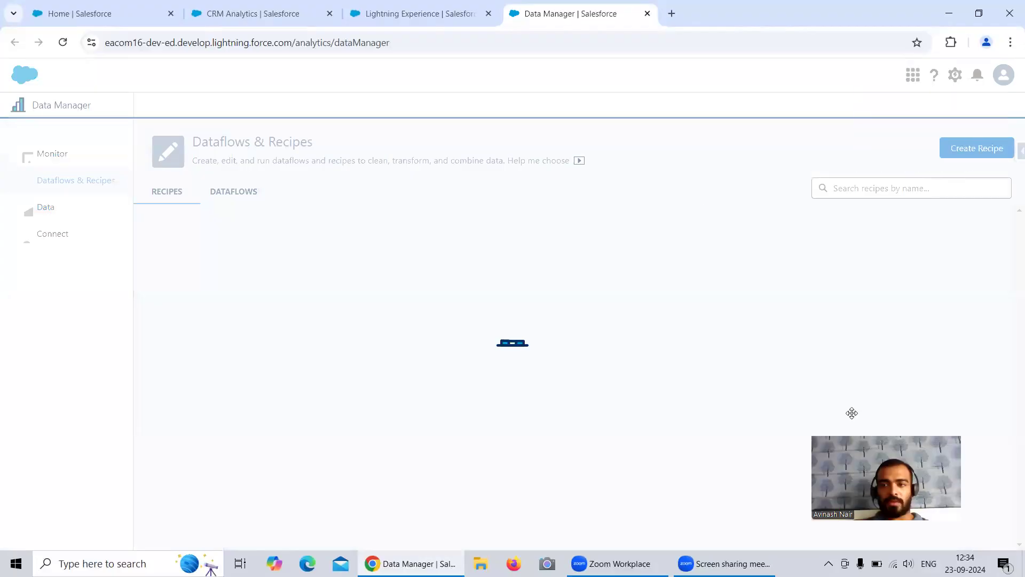
left_click(964, 151)
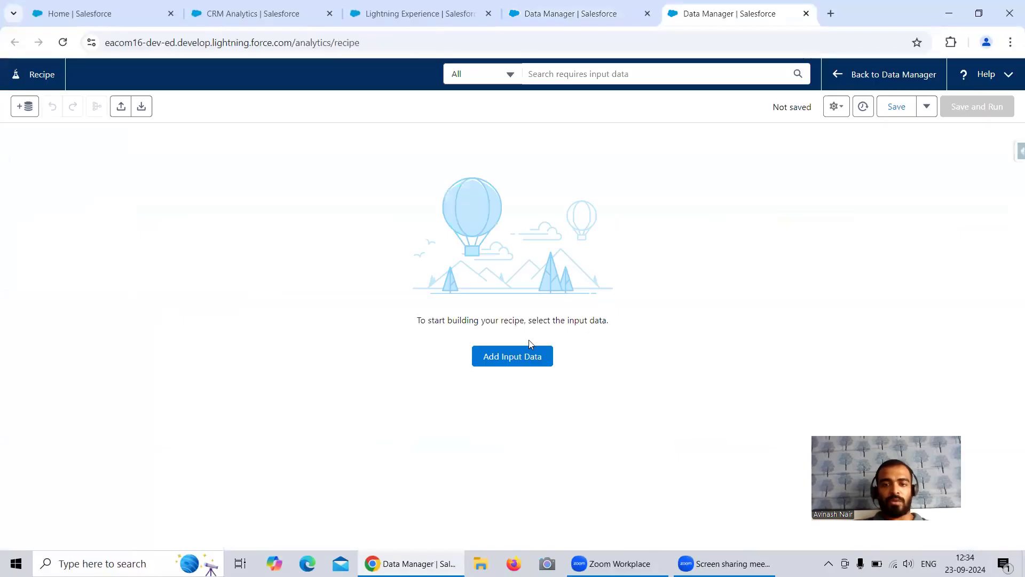
Start adding input data, search for "Acc" and select the Account object from SFDC_LOCAL
left_click(513, 354)
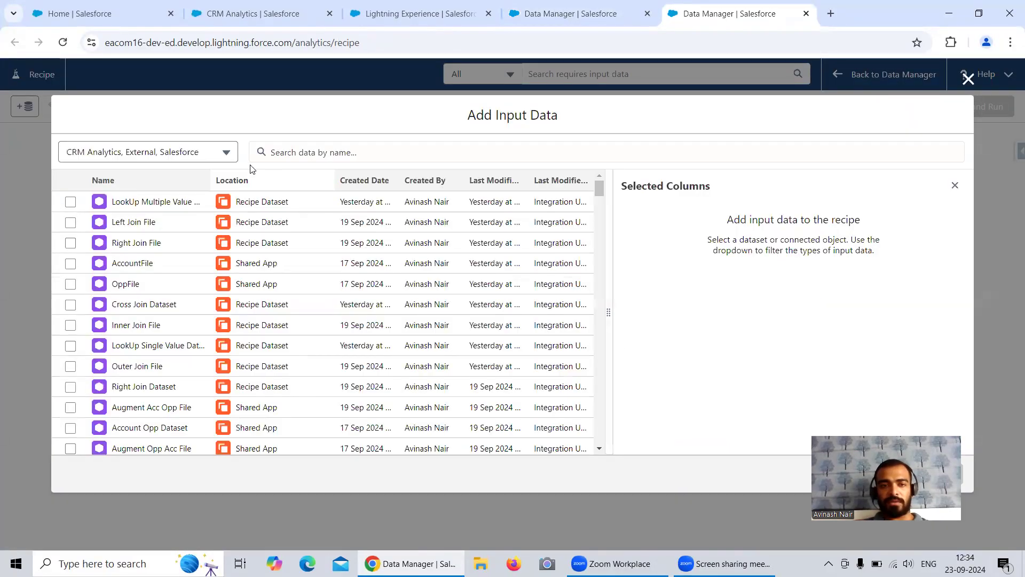
left_click(302, 150)
type("Acc")
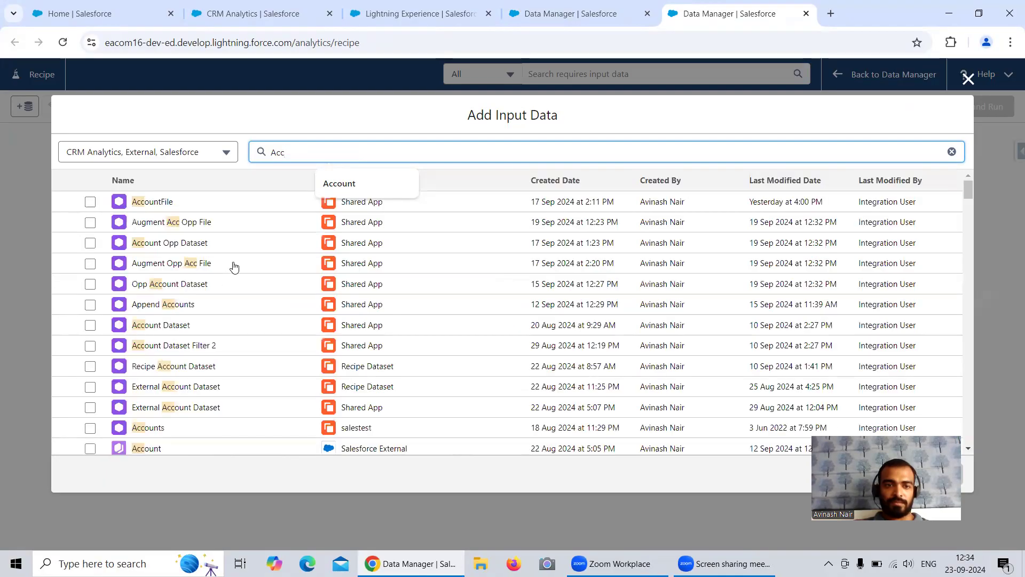
scroll(197, 343, "down", 1)
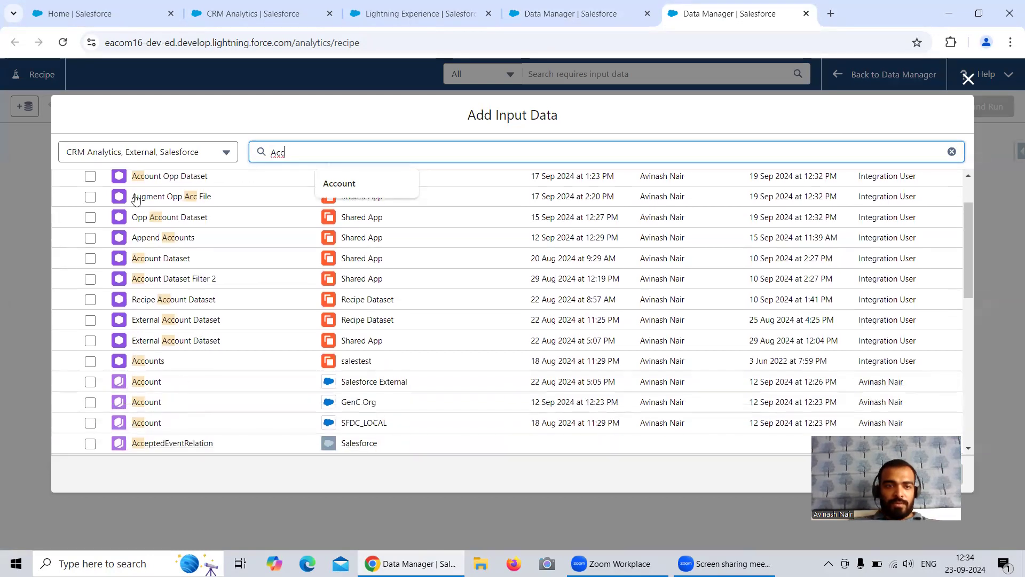
left_click(105, 427)
left_click(153, 424)
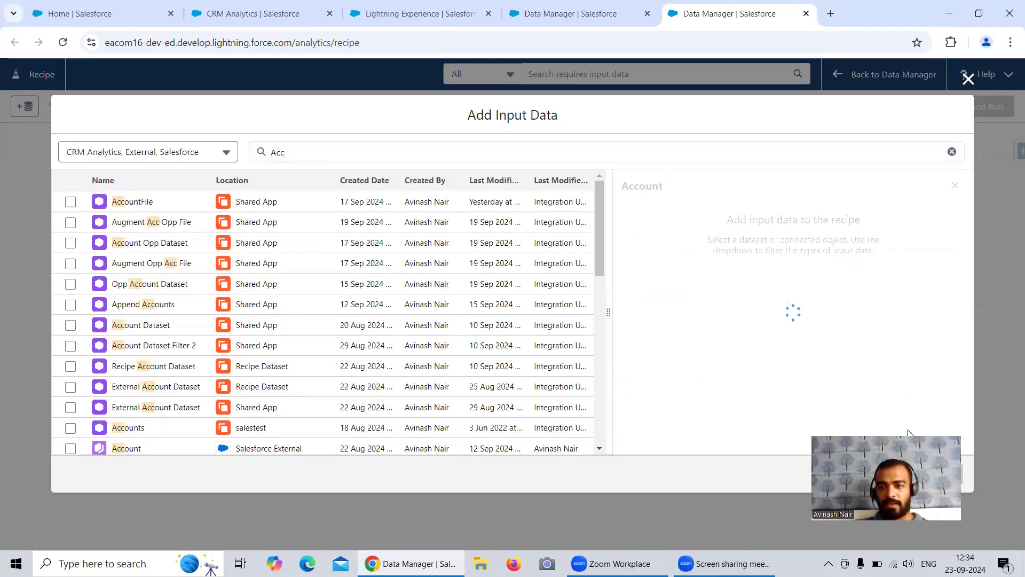
Clear the preselected Account columns and select only Id, Name, OwnerId and CreatedDate
left_click(648, 301)
left_click(647, 323)
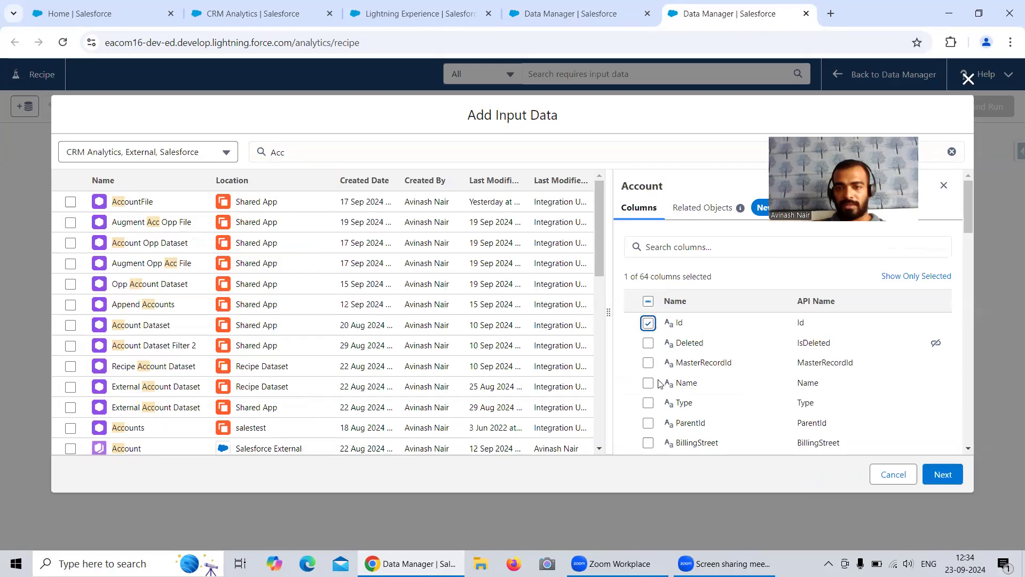
left_click(648, 383)
scroll(710, 383, "down", 3)
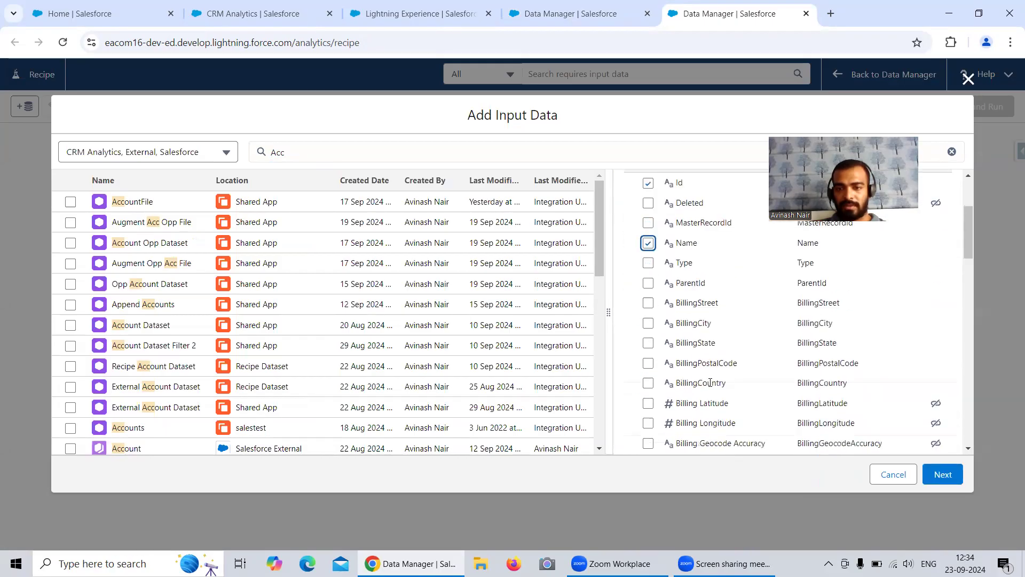
scroll(710, 382, "down", 12)
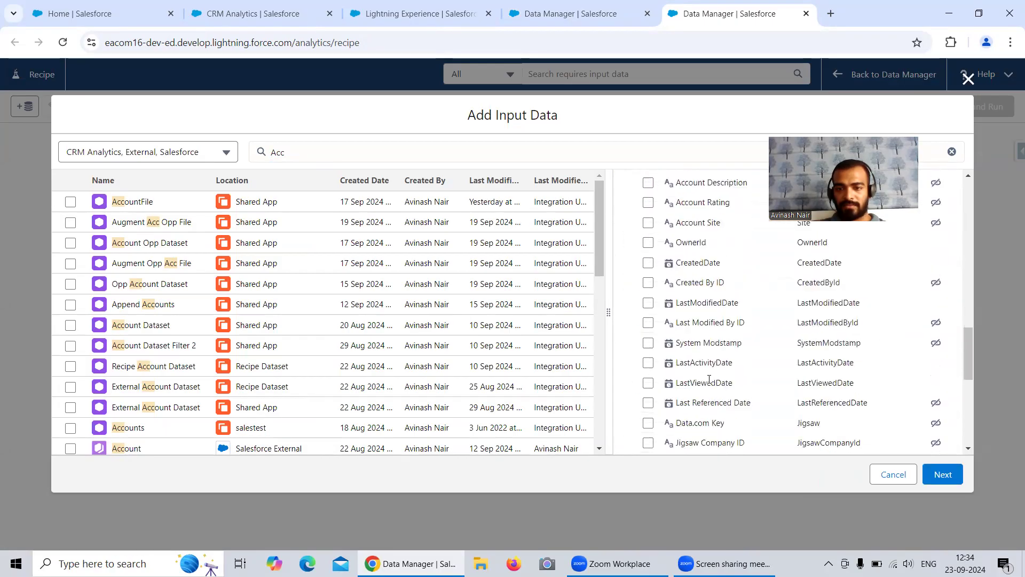
left_click(648, 246)
left_click(648, 264)
Find and include the Industry column, and add the Account input to the recipe
scroll(683, 334, "down", 10)
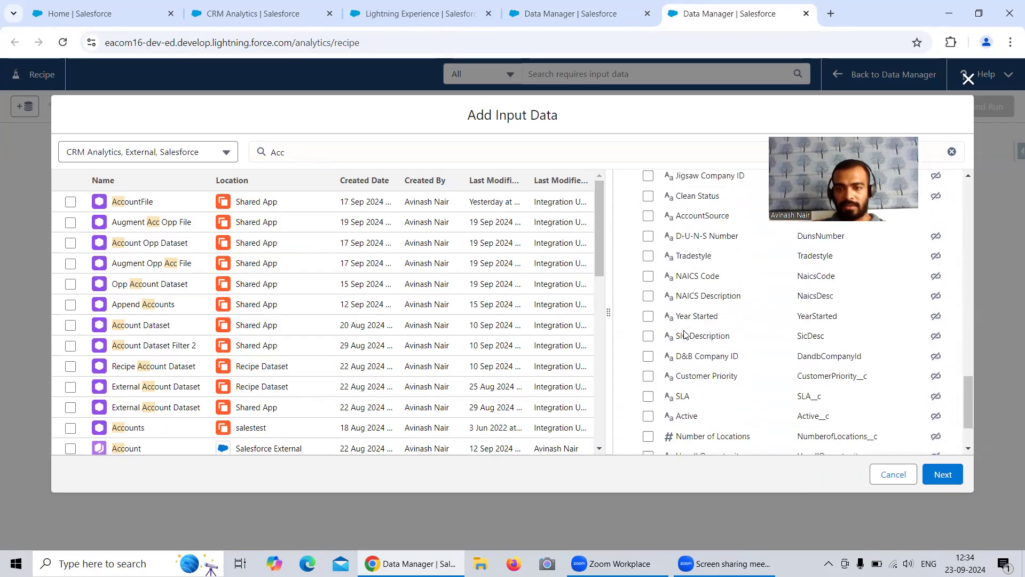
scroll(686, 335, "up", 15)
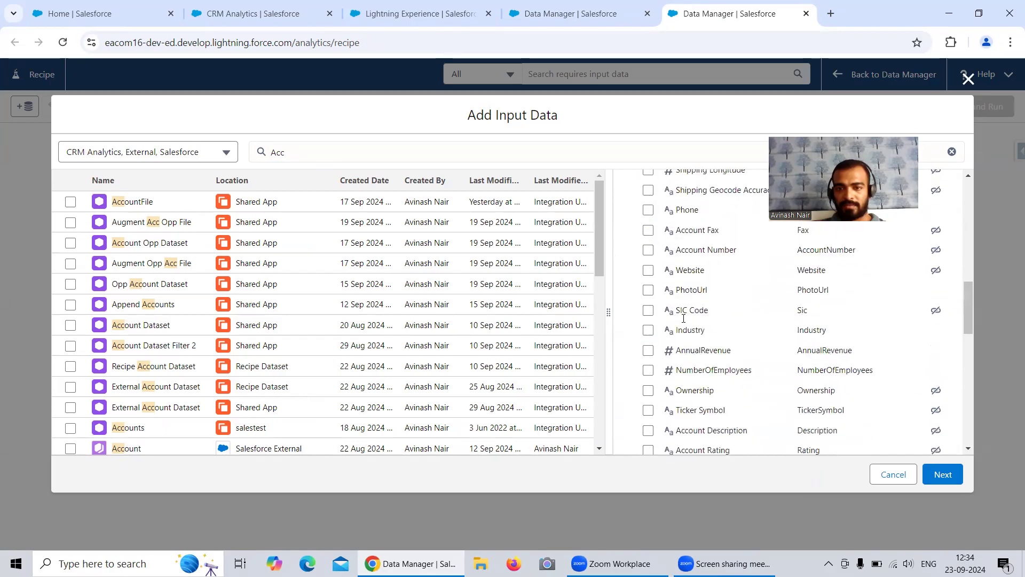
scroll(683, 319, "down", 4)
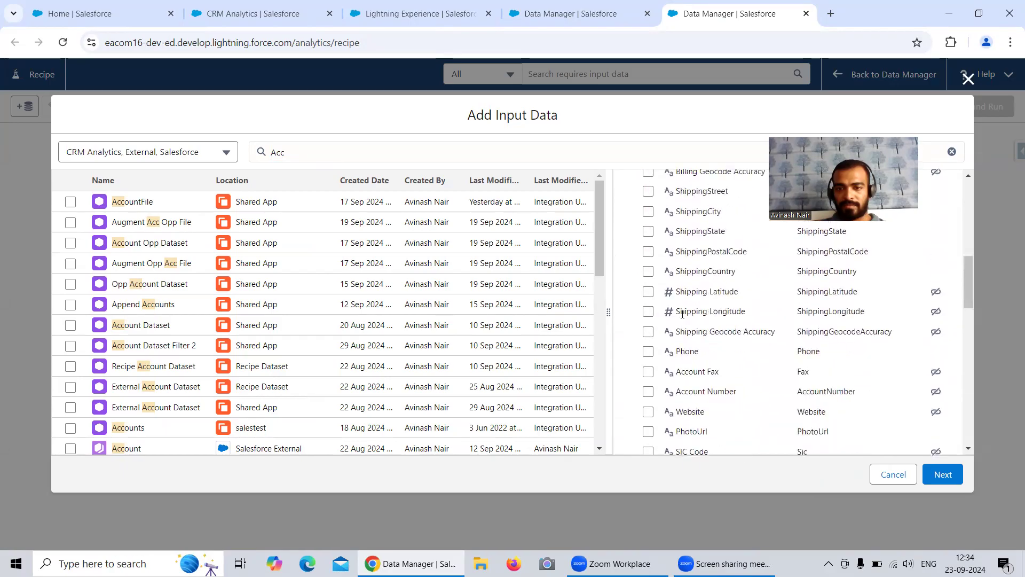
scroll(680, 299, "up", 8)
left_click(685, 248)
type("Ind")
left_click(648, 323)
left_click(942, 474)
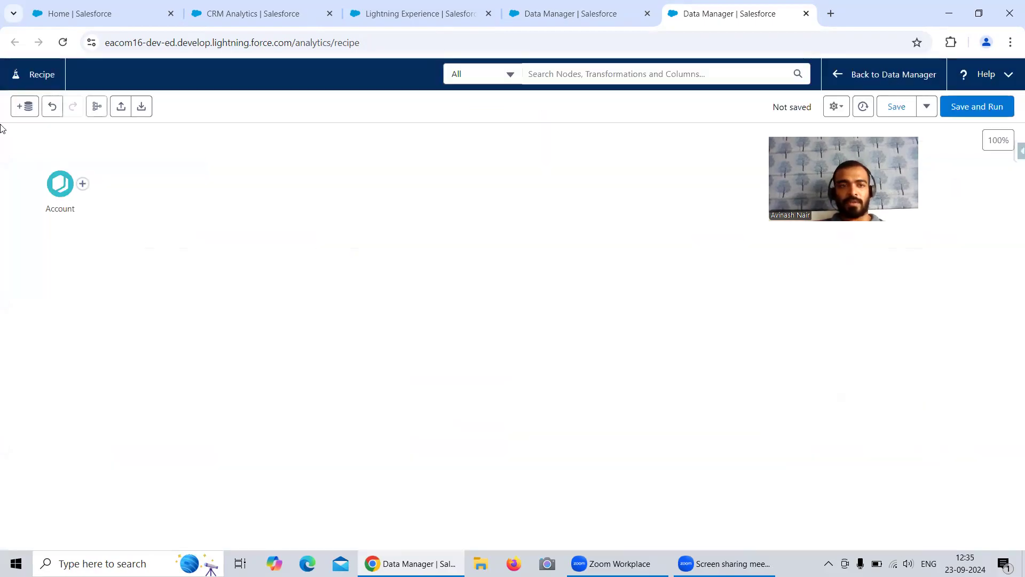
Start adding another input, search for "Oppor" and select the Opportunity object from SFDC_LOCAL
left_click(25, 106)
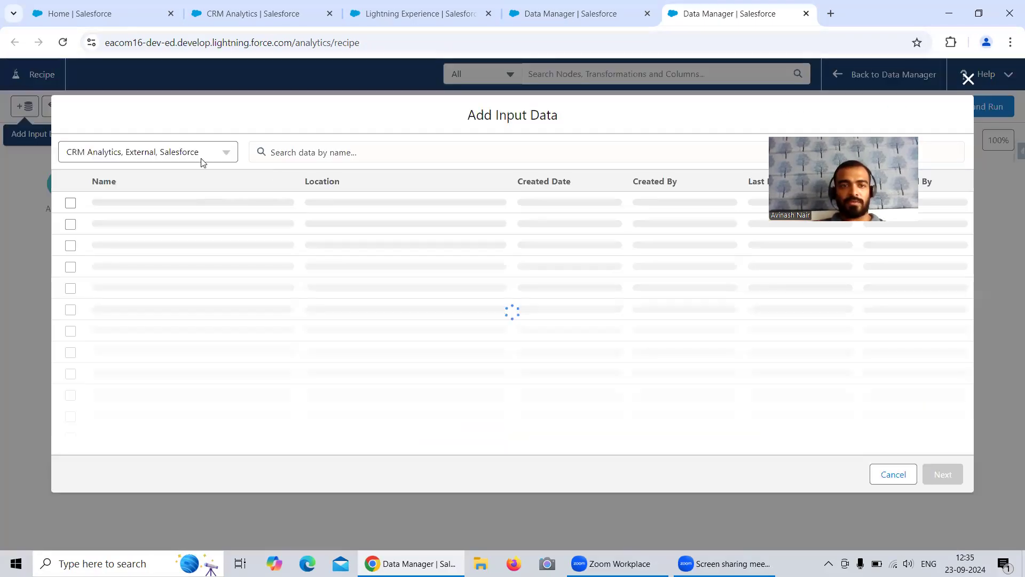
left_click(340, 149)
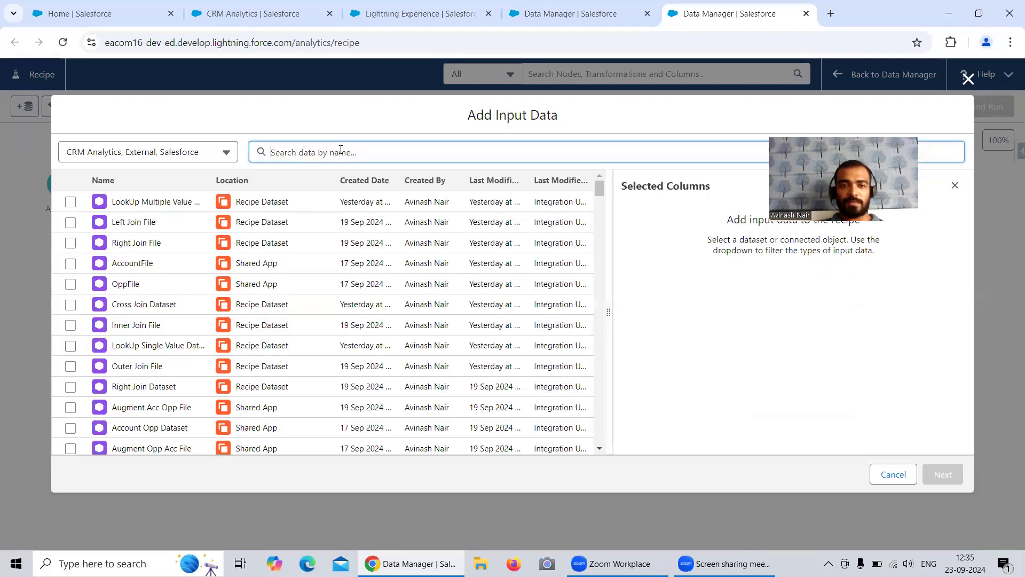
type("Oppor")
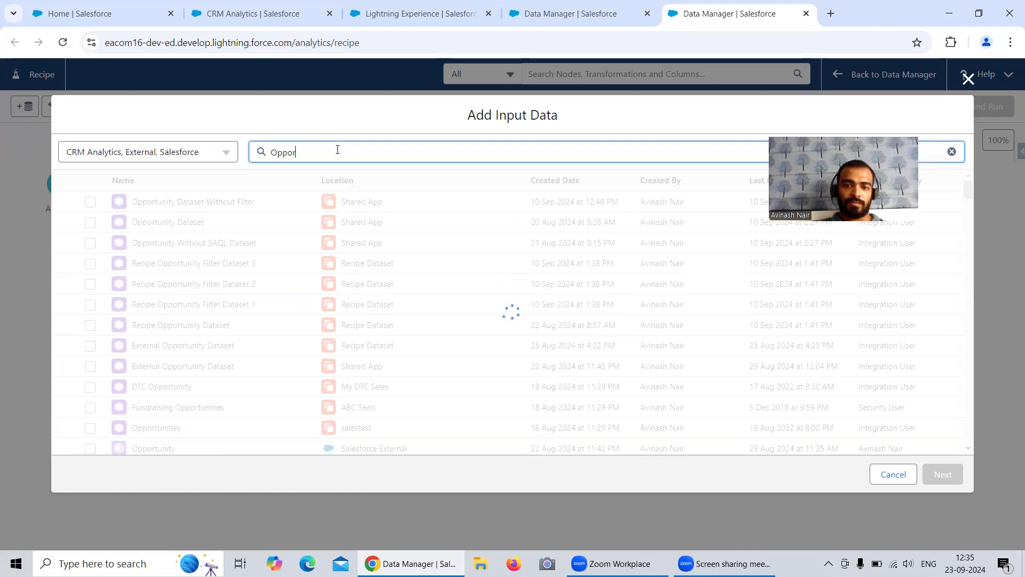
scroll(247, 287, "down", 2)
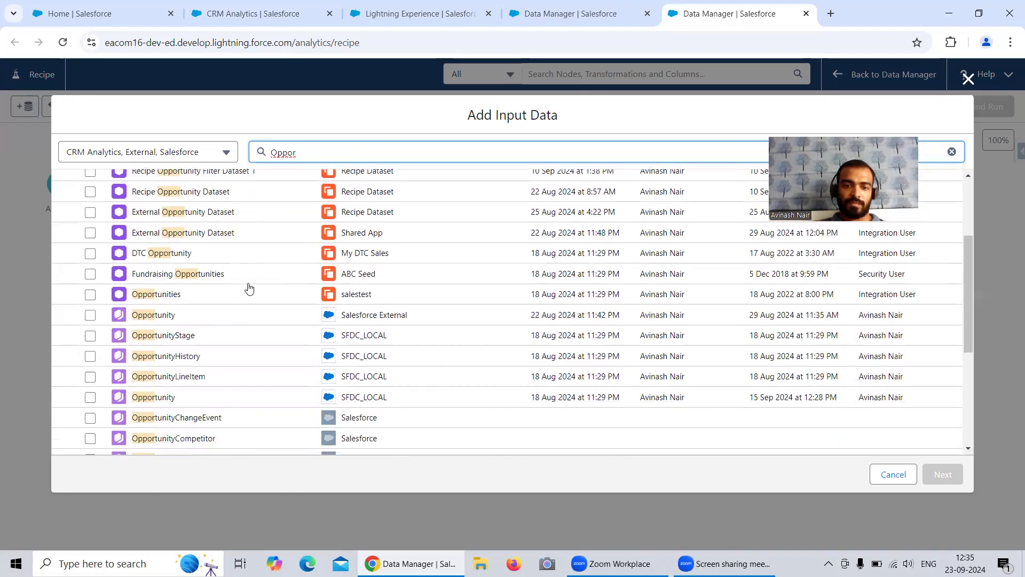
left_click(90, 398)
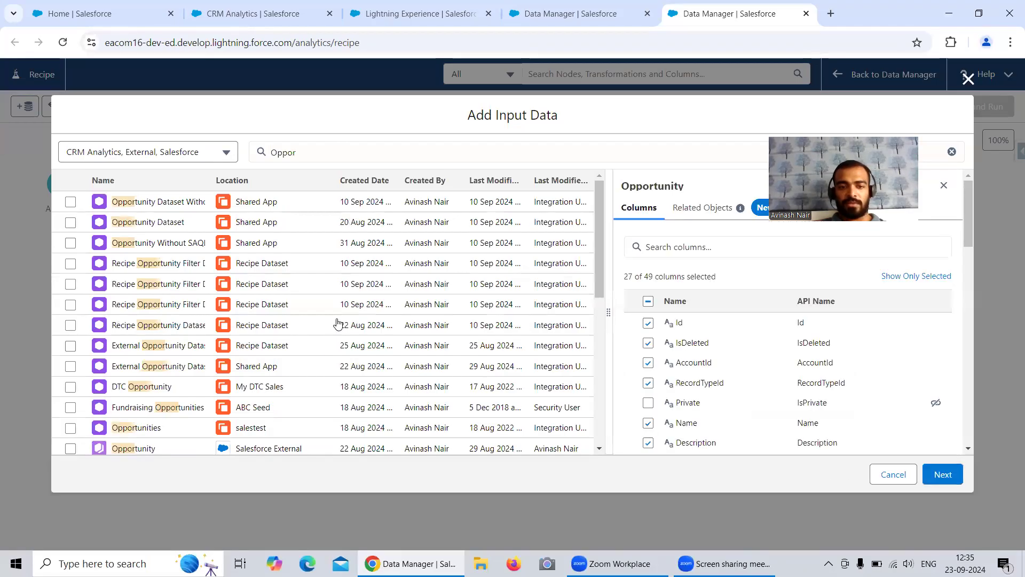
scroll(337, 323, "down", 4)
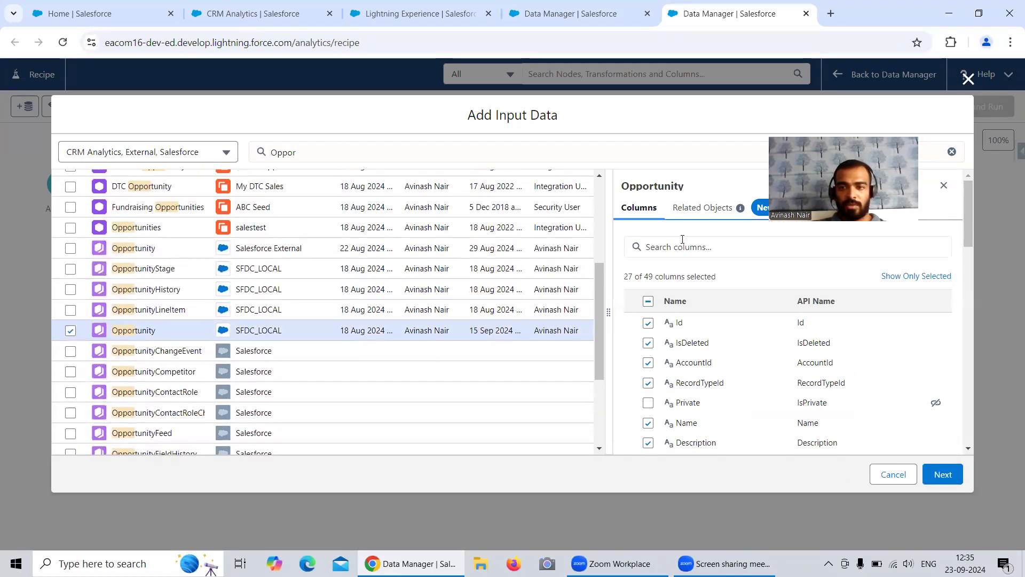
Limit the Opportunity columns to Id, Name, StageName, Amount and CloseDate, and add the input to the recipe
left_click(648, 301)
left_click(648, 301)
left_click(648, 323)
left_click(650, 422)
scroll(684, 374, "down", 1)
left_click(648, 395)
left_click(648, 416)
scroll(701, 370, "down", 1)
scroll(700, 370, "down", 2)
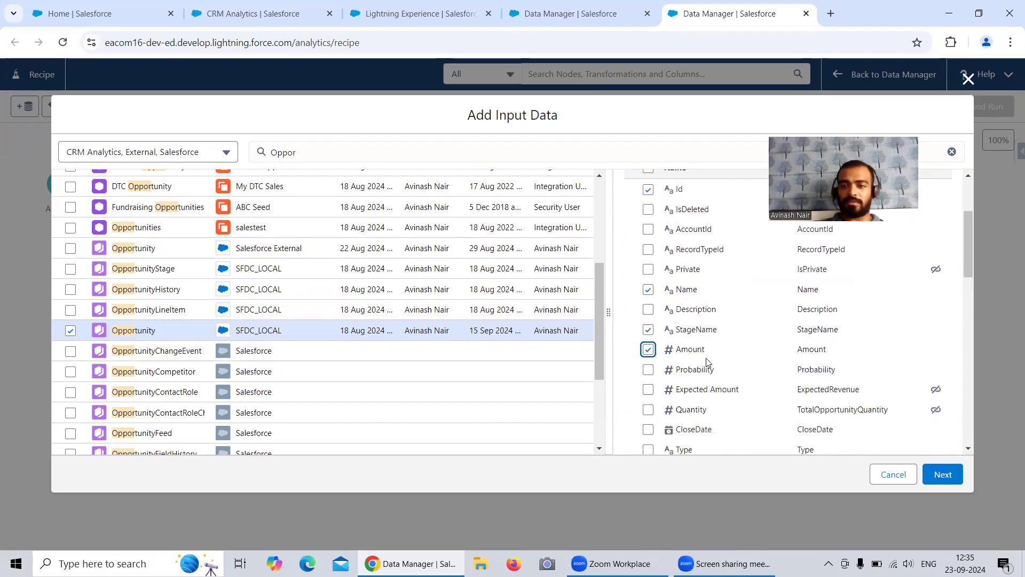
left_click(647, 365)
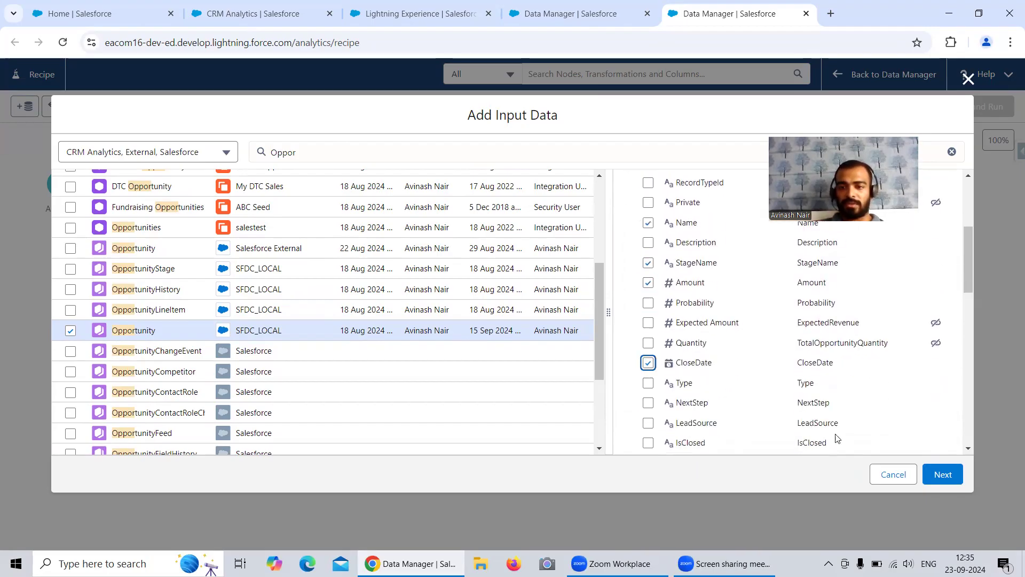
left_click(942, 474)
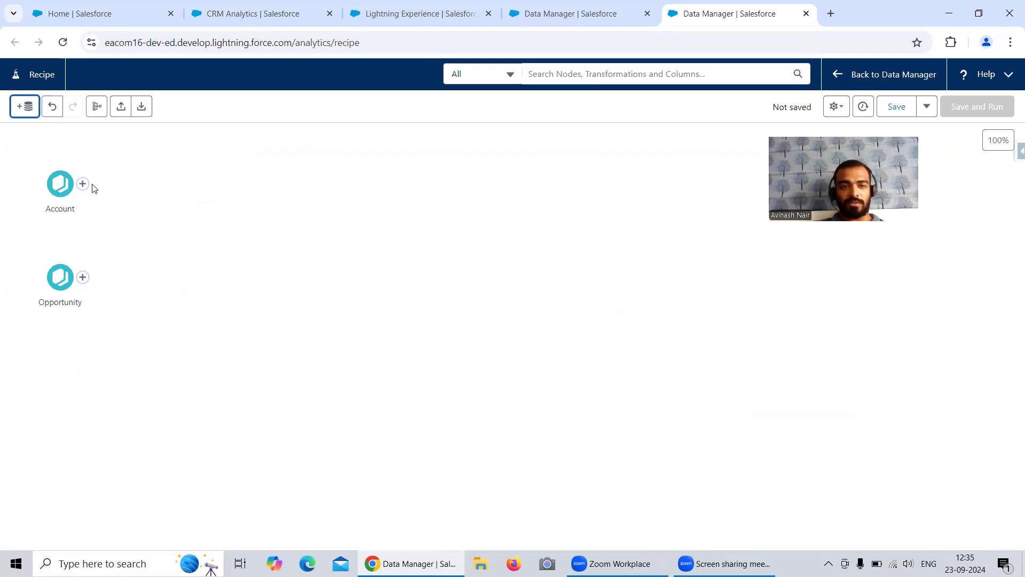
Connect the Account and Opportunity nodes with a join and name the join node "Left Join"
mouse_move(87, 185)
left_mouse_down()
mouse_move(112, 220)
mouse_move(80, 278)
mouse_move(64, 185)
mouse_move(71, 190)
left_mouse_up()
left_click_drag(86, 281, 80, 254)
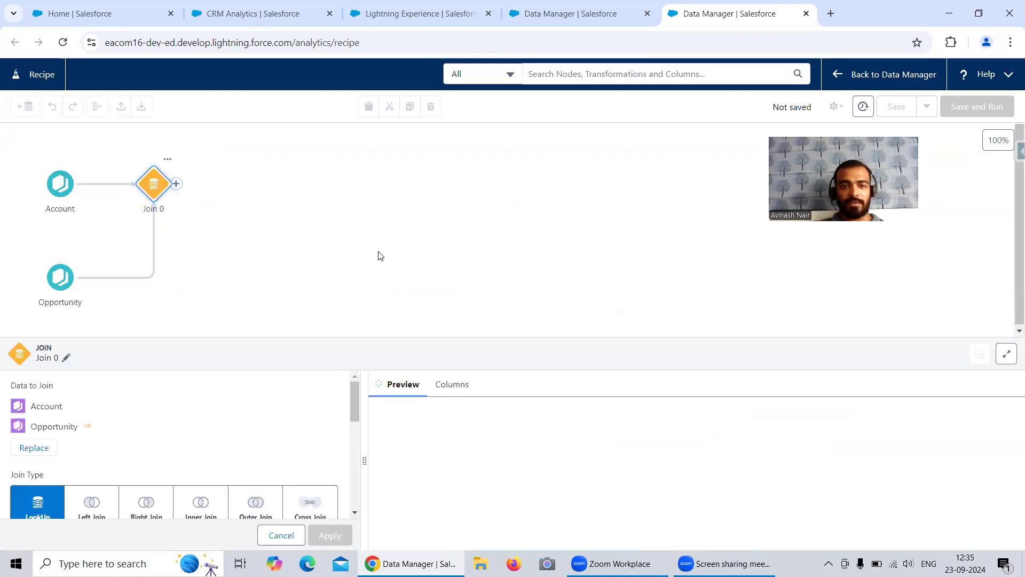
left_click(66, 357)
left_click_drag(110, 304, 79, 308)
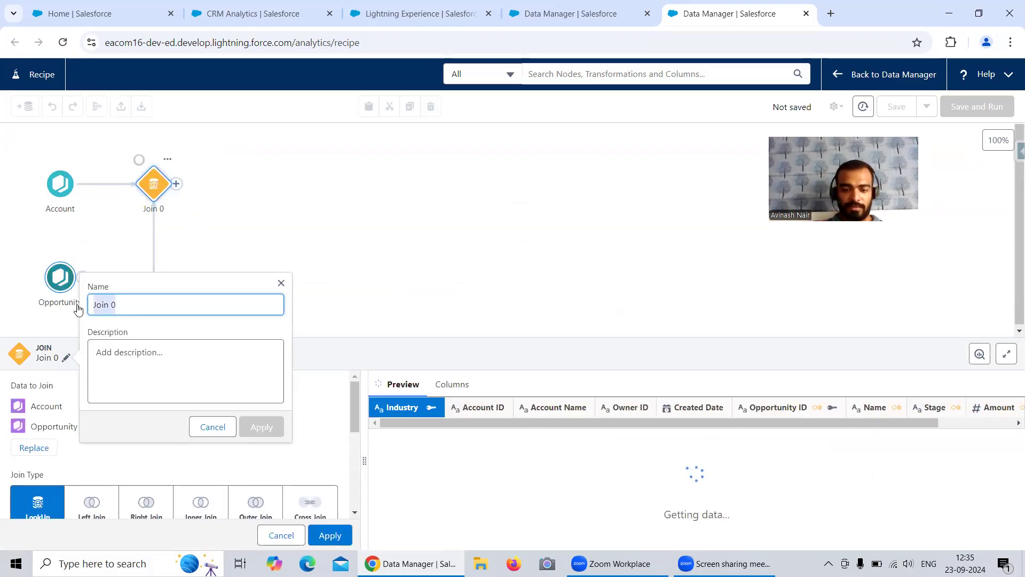
type("Left J")
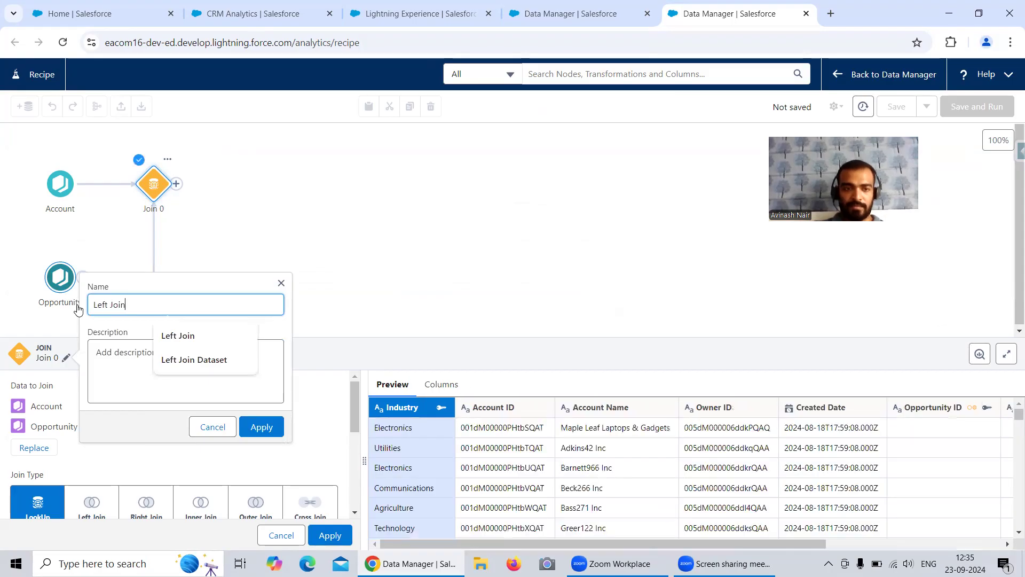
type("oin")
left_click(261, 427)
Change the Account side of the join key to Account ID, matched with Opportunity ID
scroll(241, 400, "down", 2)
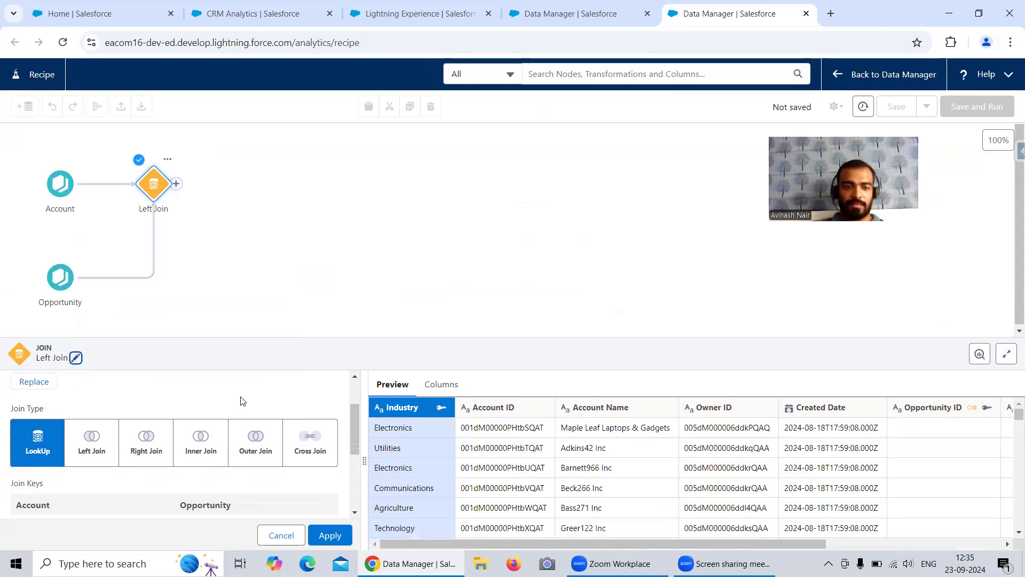
left_click(46, 474)
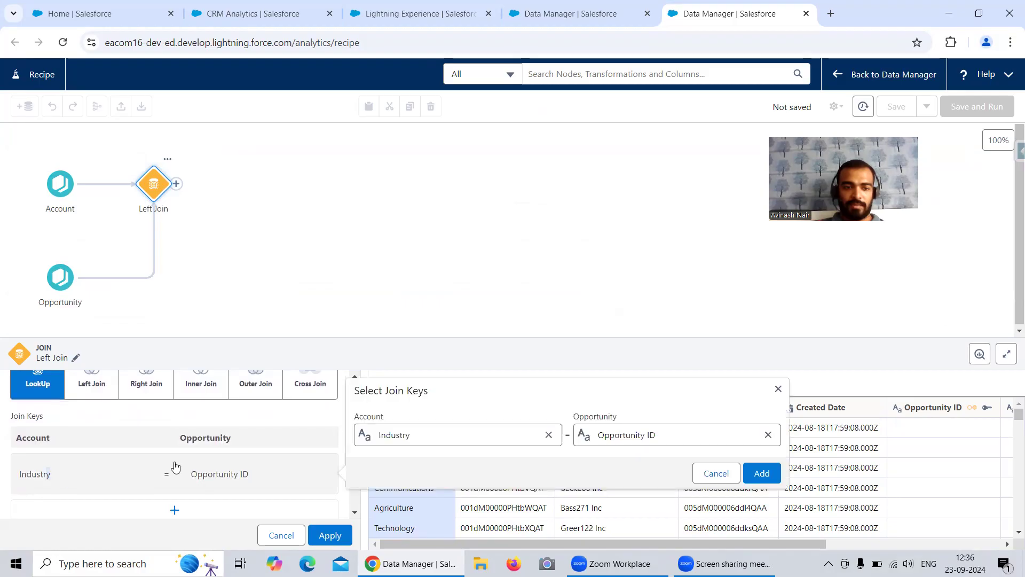
left_click(549, 435)
left_click(496, 434)
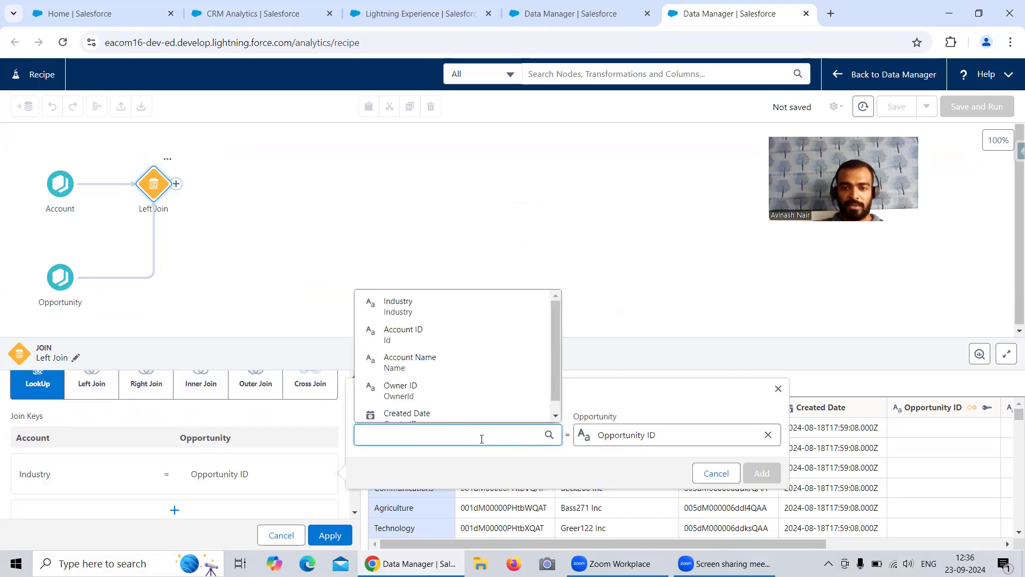
left_click(395, 334)
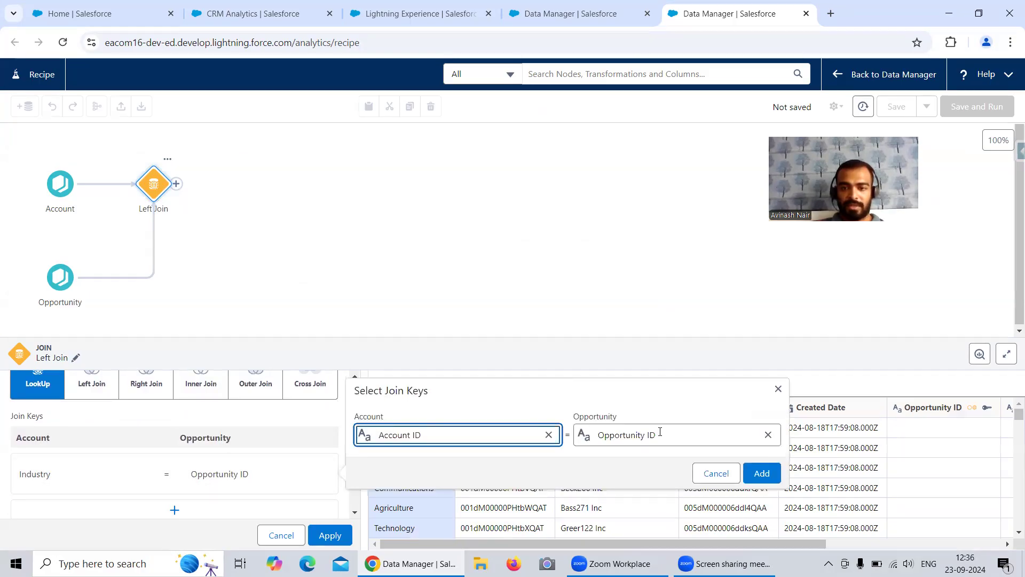
left_click(762, 473)
Set the API name prefix for right columns to "Opportunity" and apply the join settings
scroll(160, 475, "down", 2)
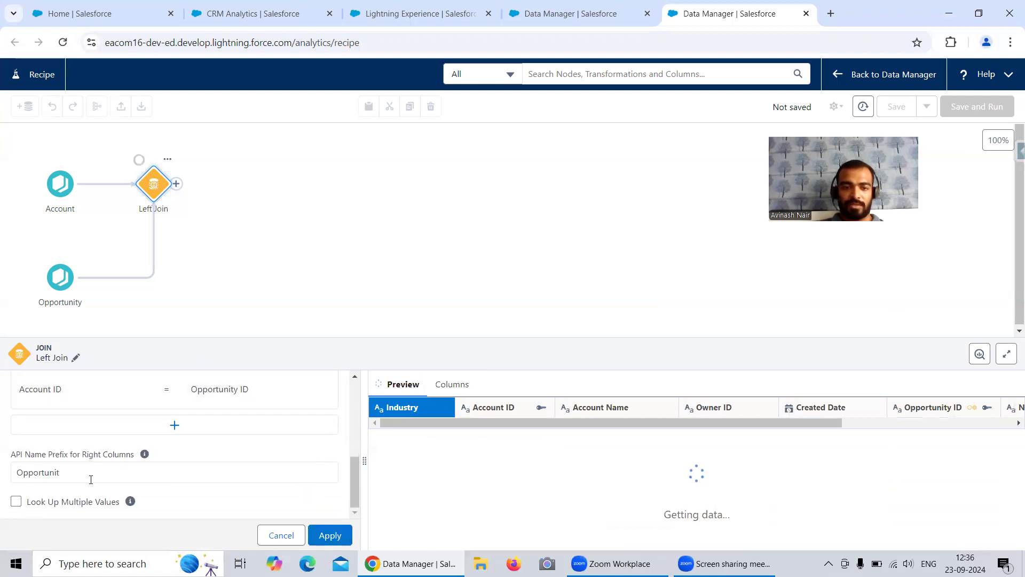
left_click(69, 472)
type("y")
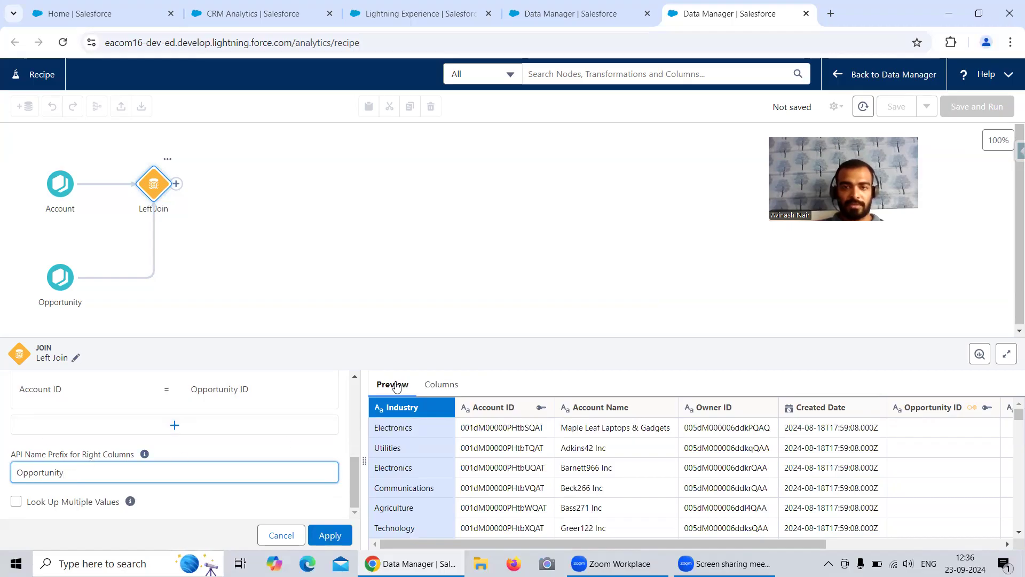
left_click(328, 533)
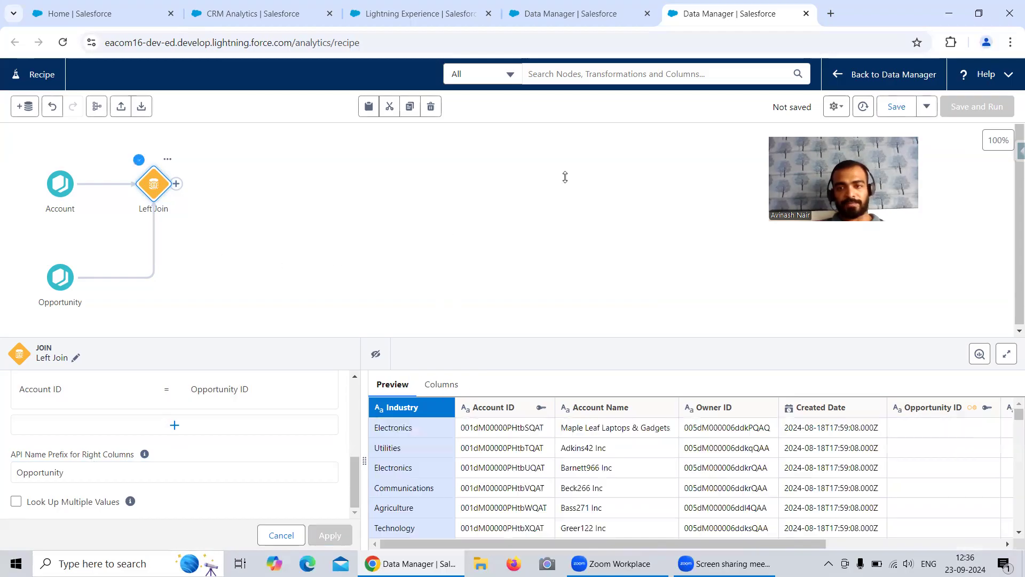
Add the AccountId column to the Opportunity input node's selected columns
left_click(60, 276)
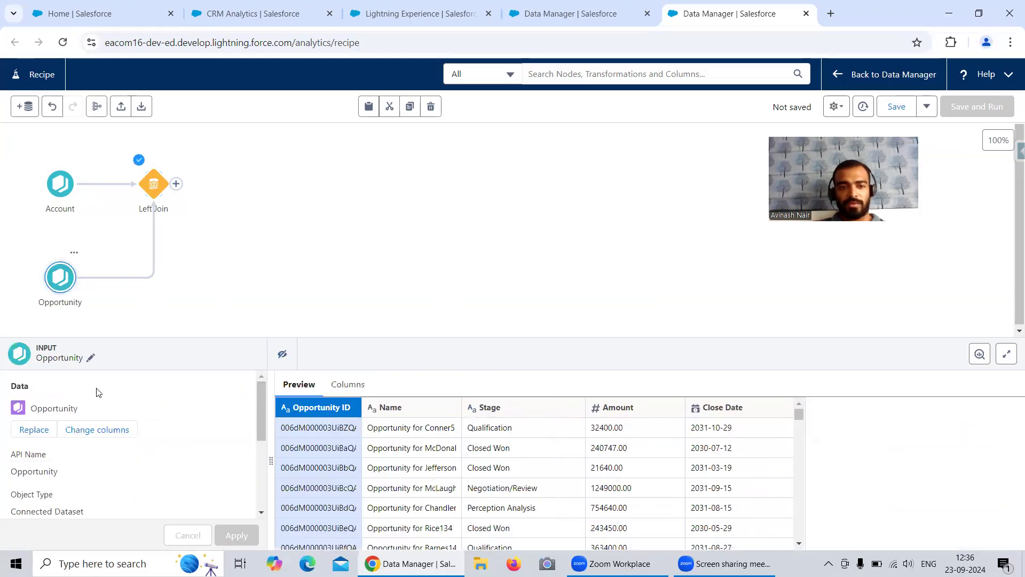
left_click(96, 430)
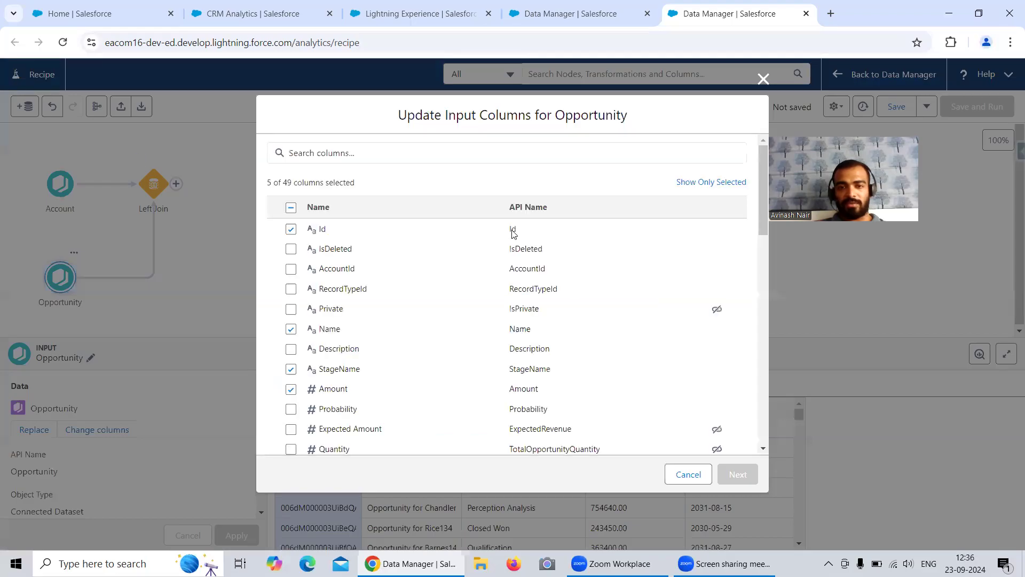
left_click(374, 152)
type("Acc")
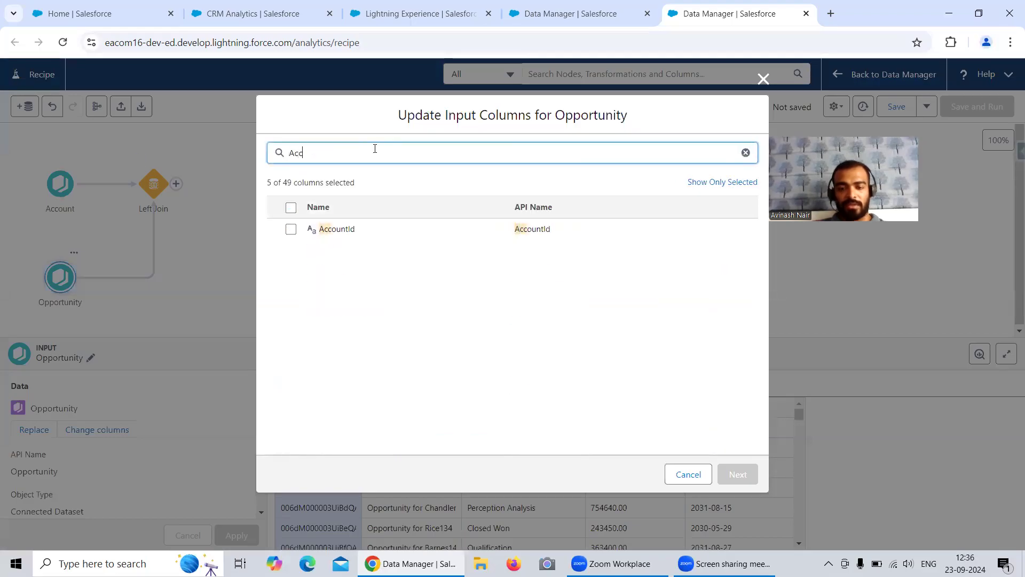
left_click(347, 230)
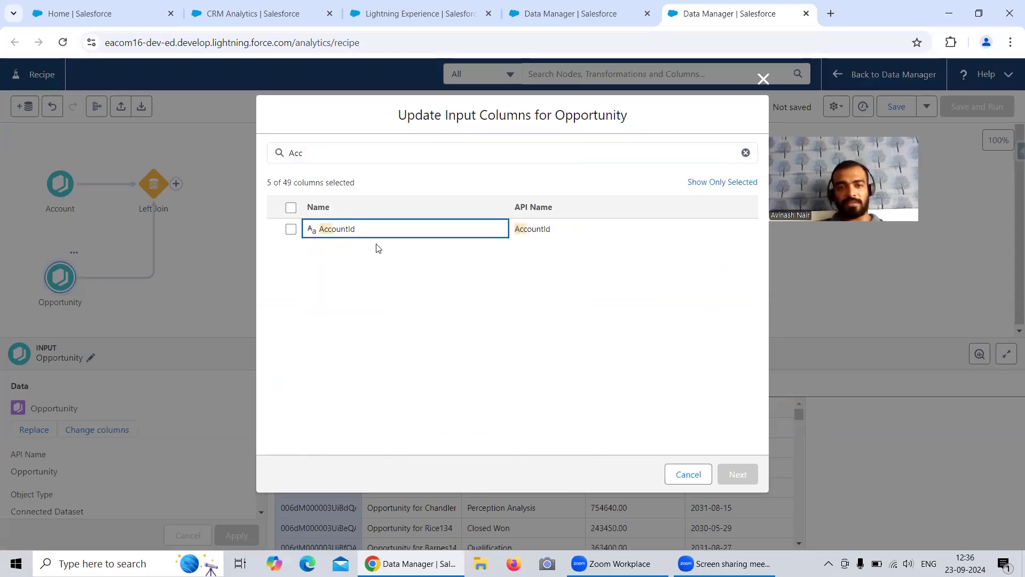
left_click(291, 229)
left_click(737, 474)
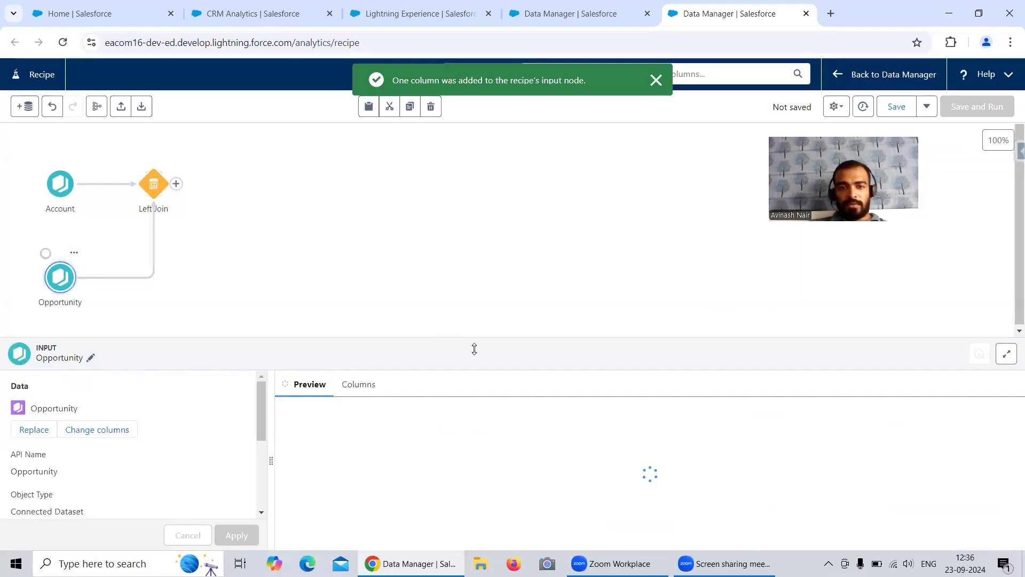
Change the Opportunity side of the Left Join node's join key to Account ID and apply the join settings
left_click(157, 188)
scroll(251, 457, "down", 3)
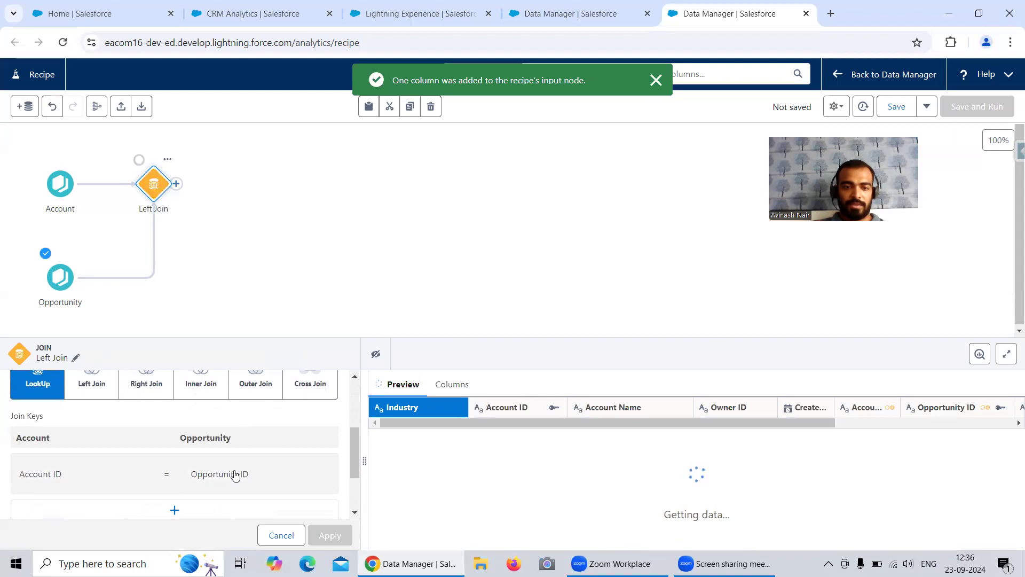
left_click(268, 473)
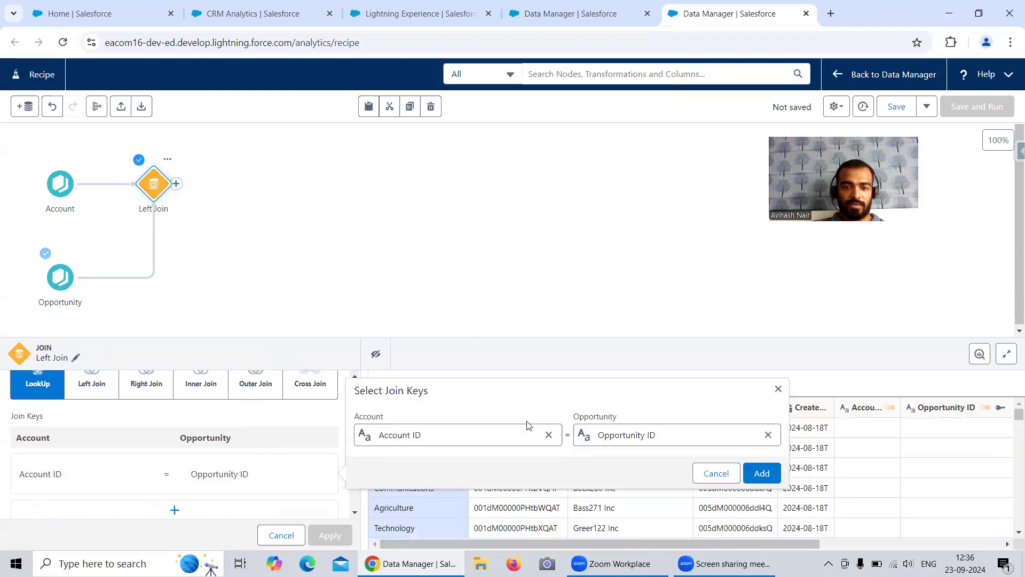
left_click(768, 435)
type("Acc")
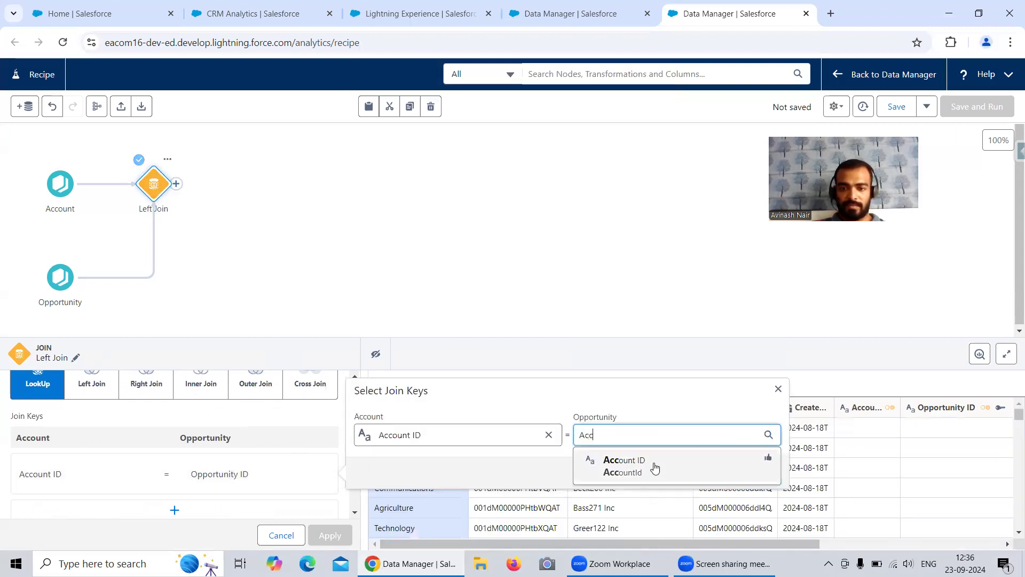
left_click(659, 457)
left_click(756, 472)
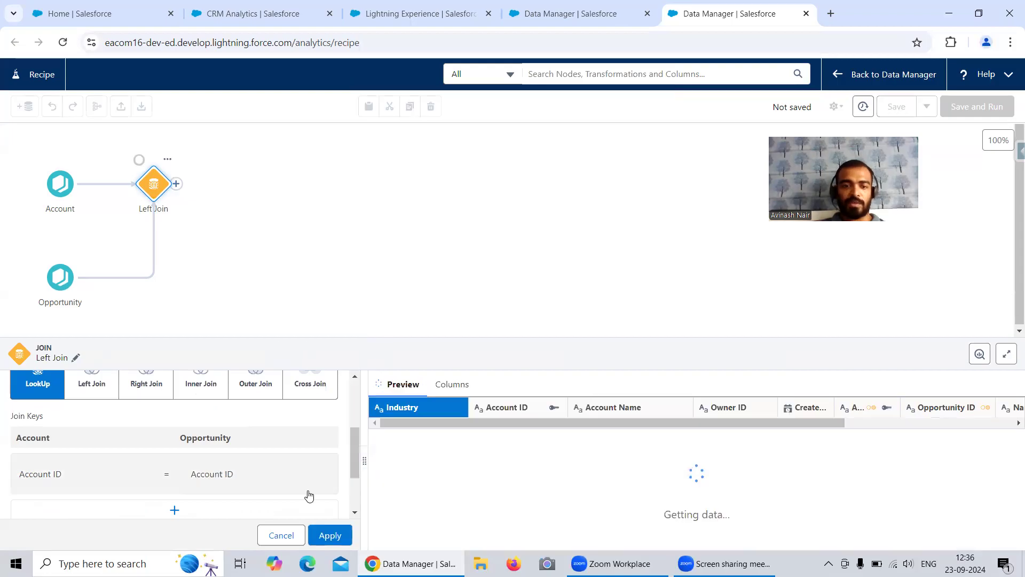
left_click(330, 535)
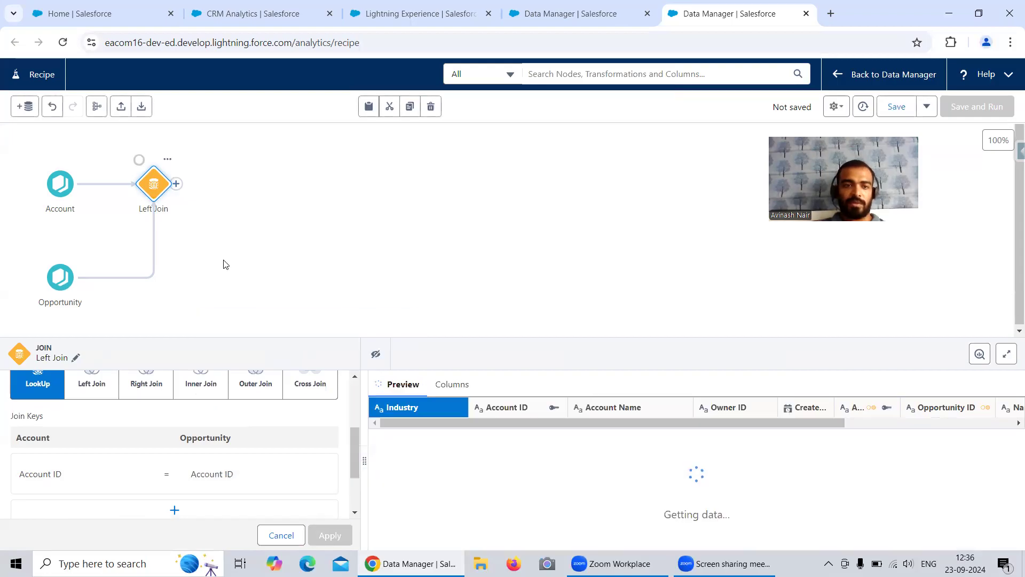
Add an output node after the join that writes a dataset labelled "Account Opp Left Join" to the Recipe Dataset app
left_click(176, 184)
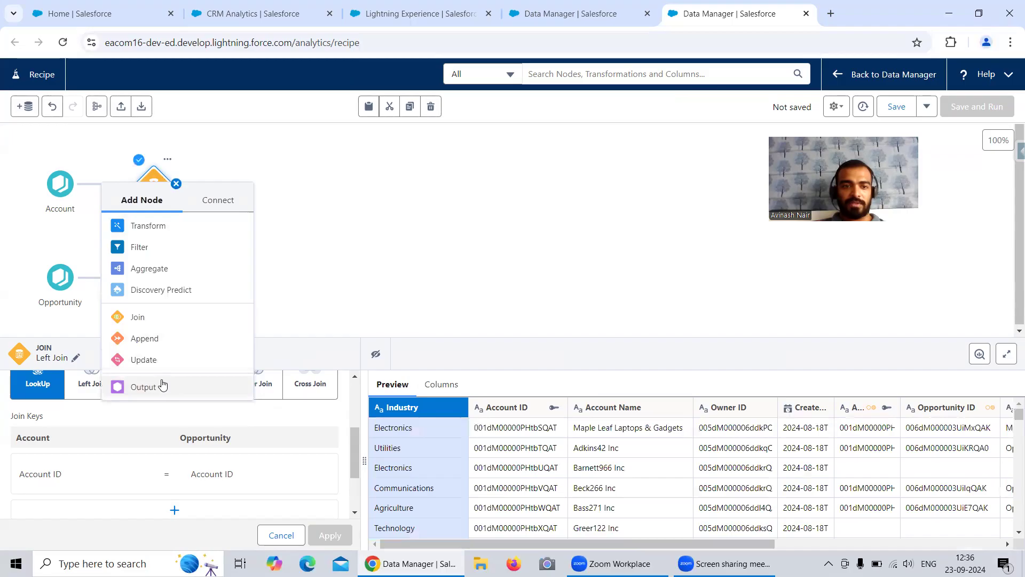
left_click(161, 387)
left_click(96, 242)
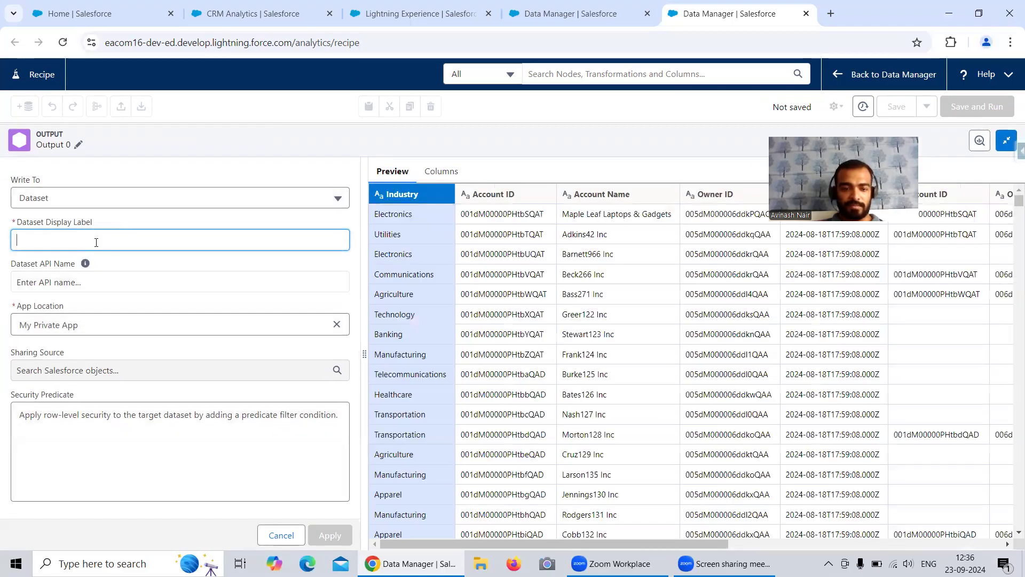
type("Account Opp Left Join")
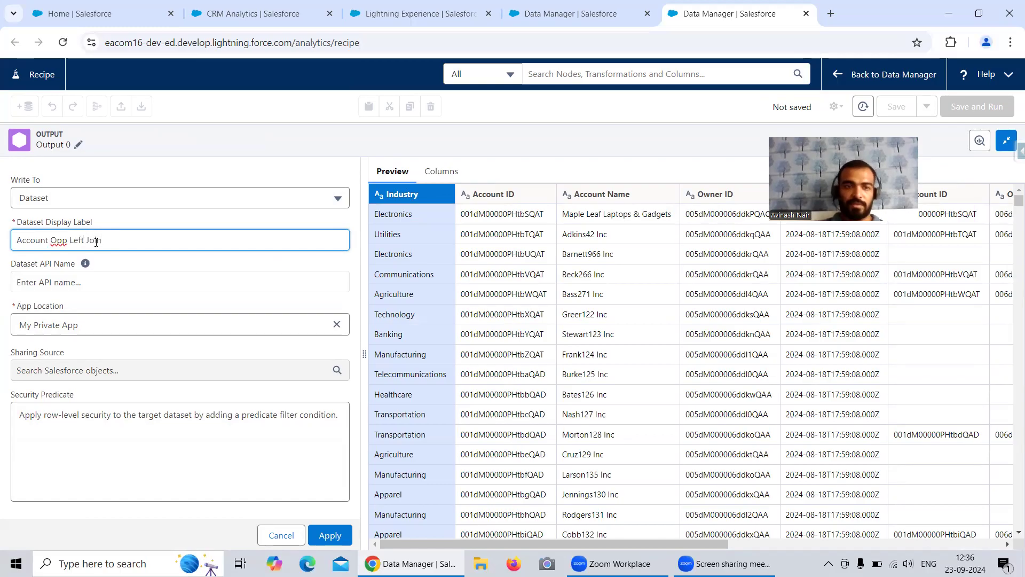
left_click_drag(109, 237, 11, 248)
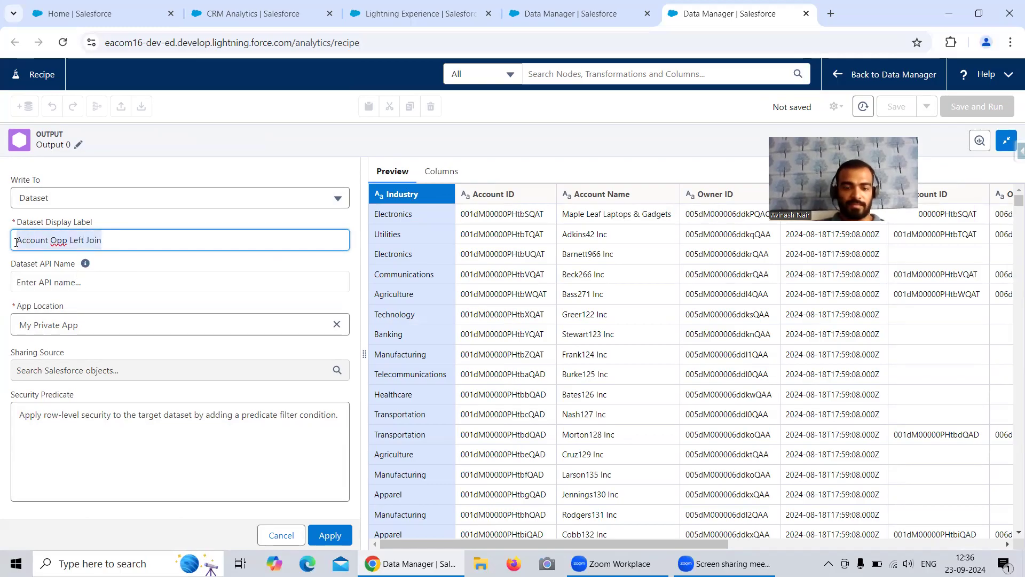
left_click(336, 324)
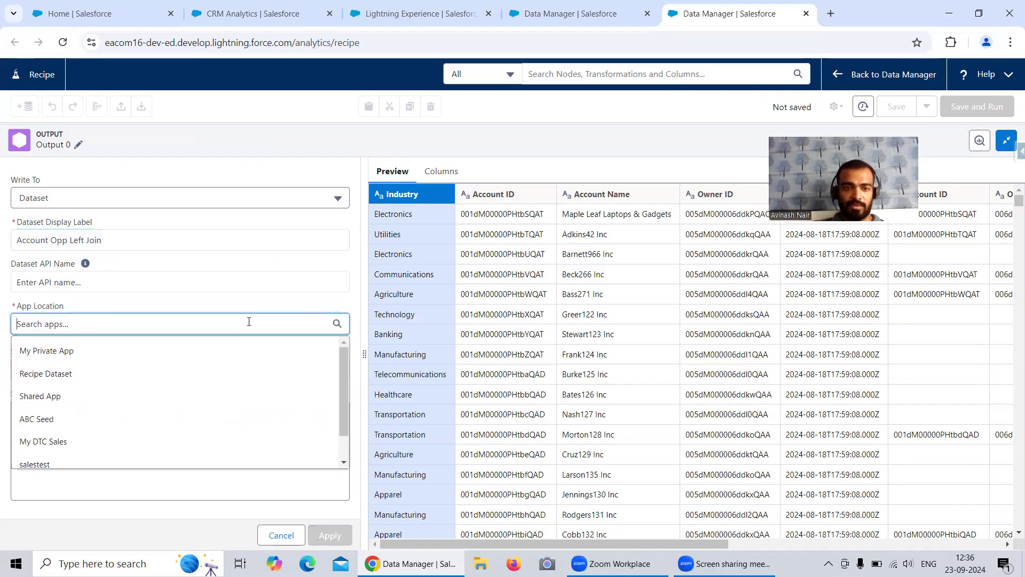
left_click(95, 369)
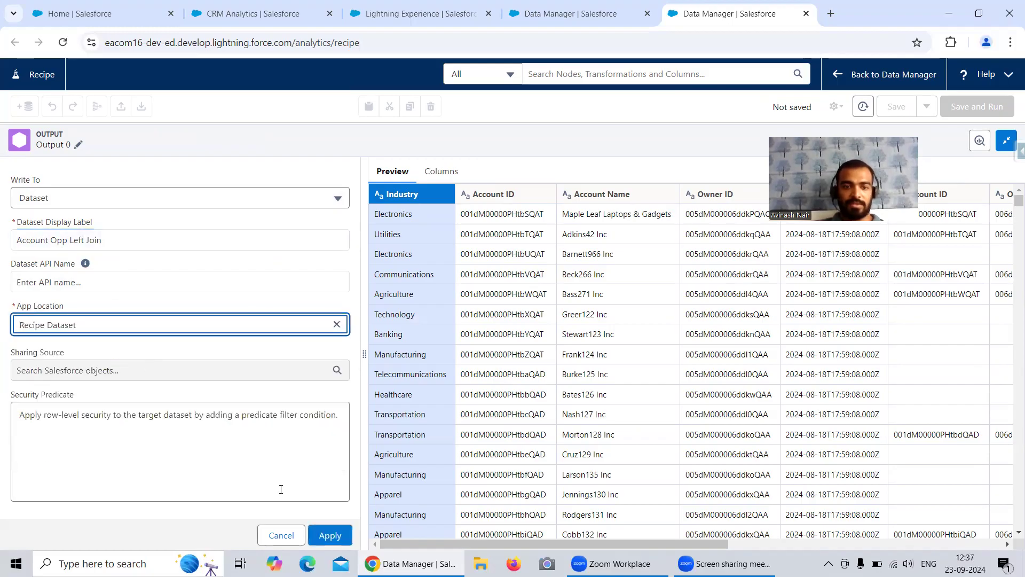
left_click(337, 536)
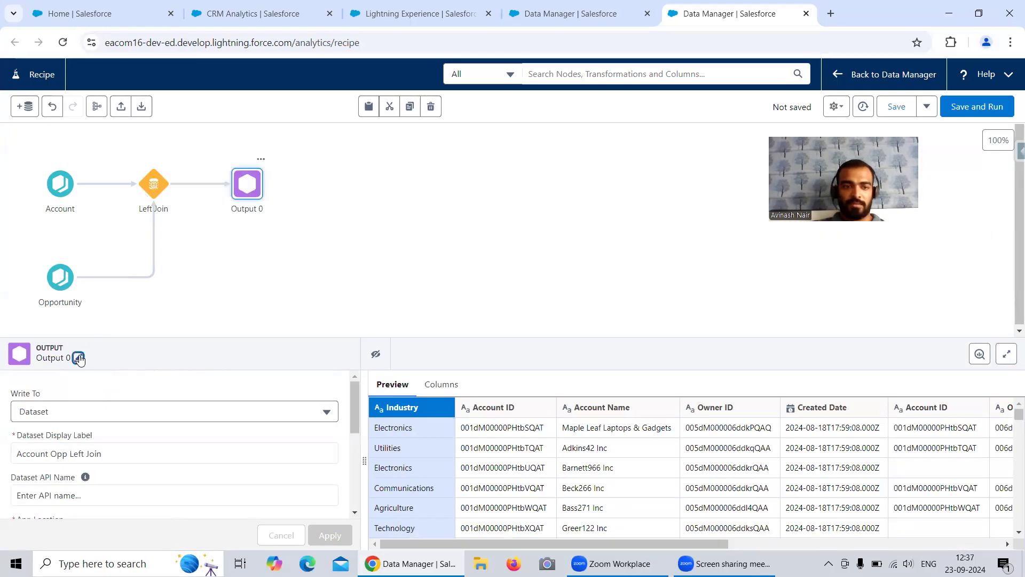
Rename the output node as "Account Opp Left Join"
left_click(78, 357)
left_click_drag(141, 305, 101, 300)
type("A")
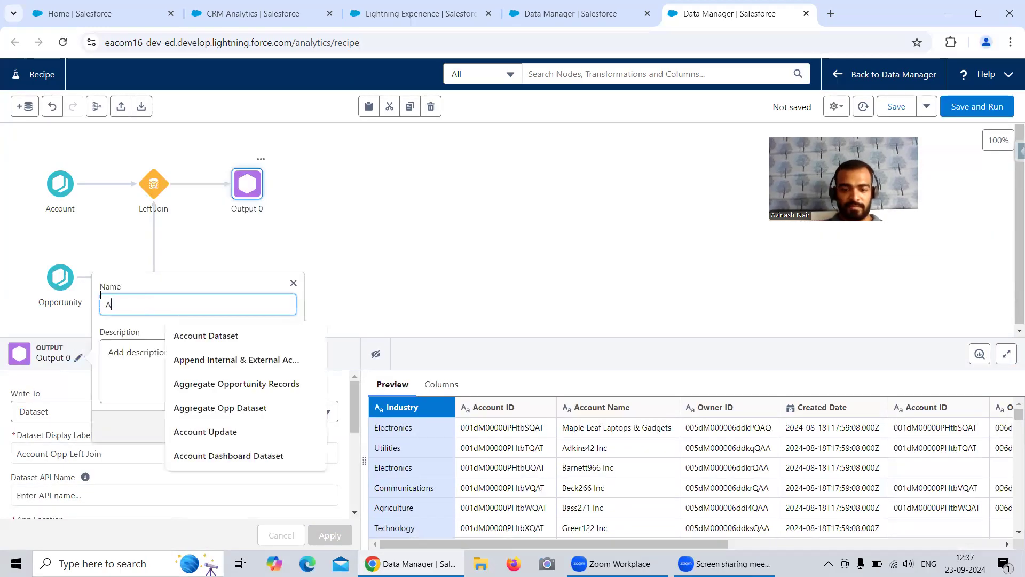
type("ccount Opp Left Join")
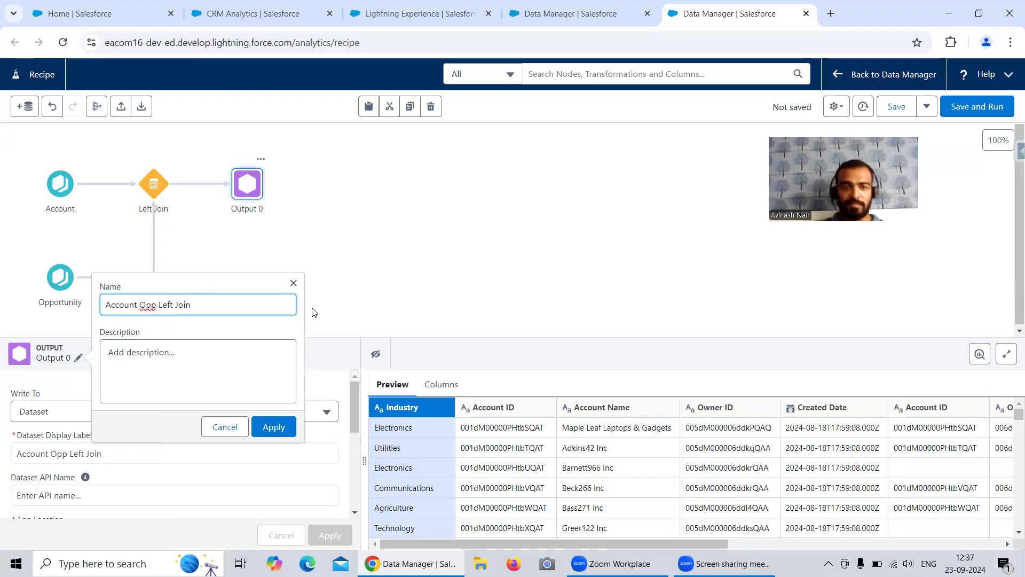
left_click(274, 427)
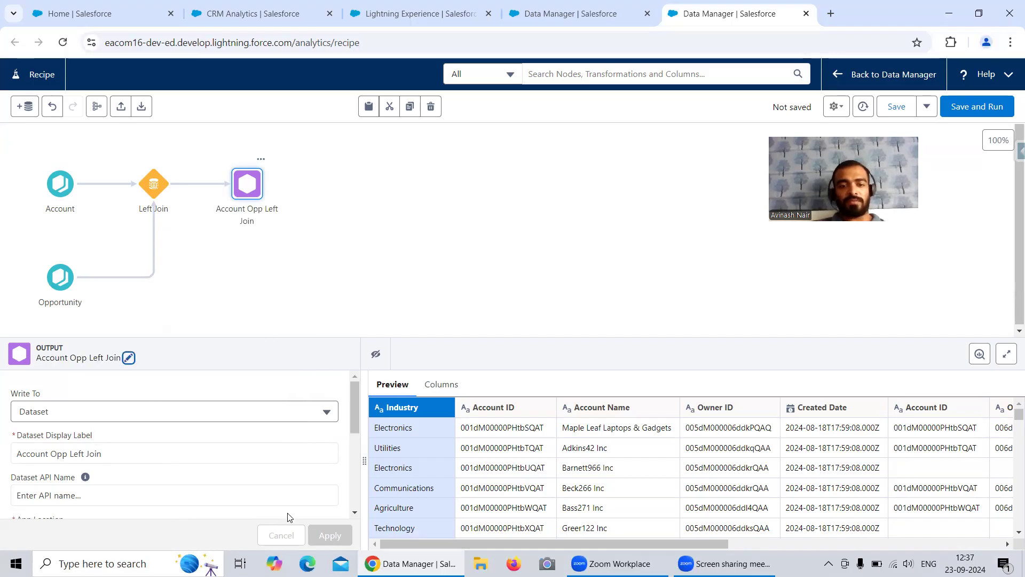
Set the join type of the Left Join node to Left Join
left_click(151, 188)
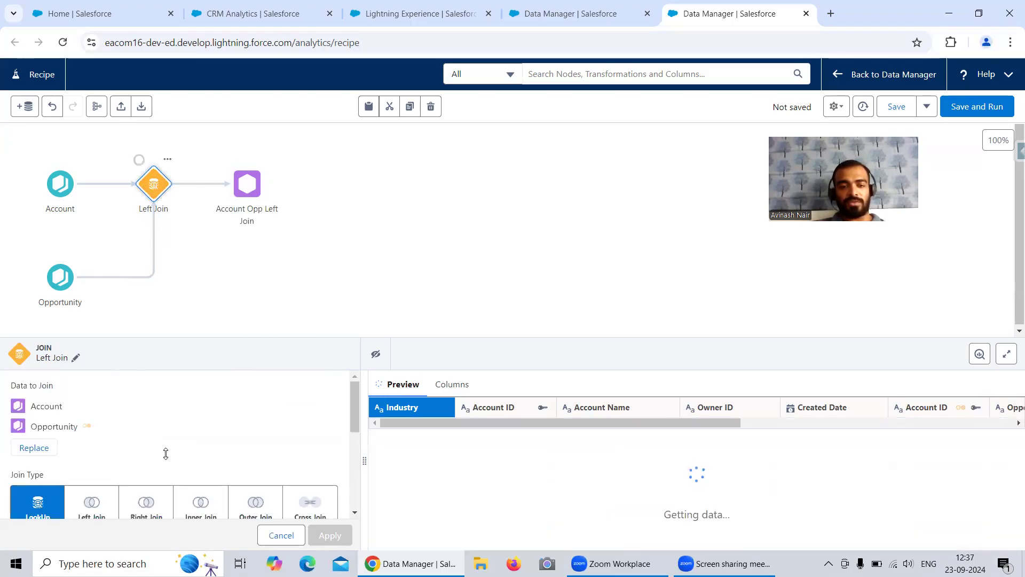
scroll(91, 454, "down", 1)
left_click(92, 448)
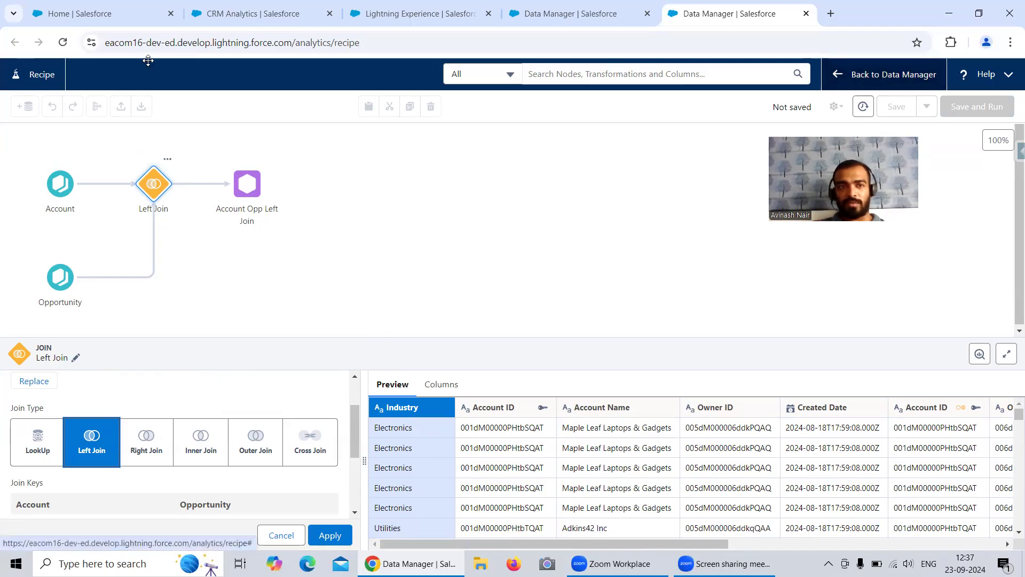
In the Salesforce Developer Console, execute "Select id, name, (Select id, name from opportunities) from Account" and examine the opportunities of each account
key("ctrl+1")
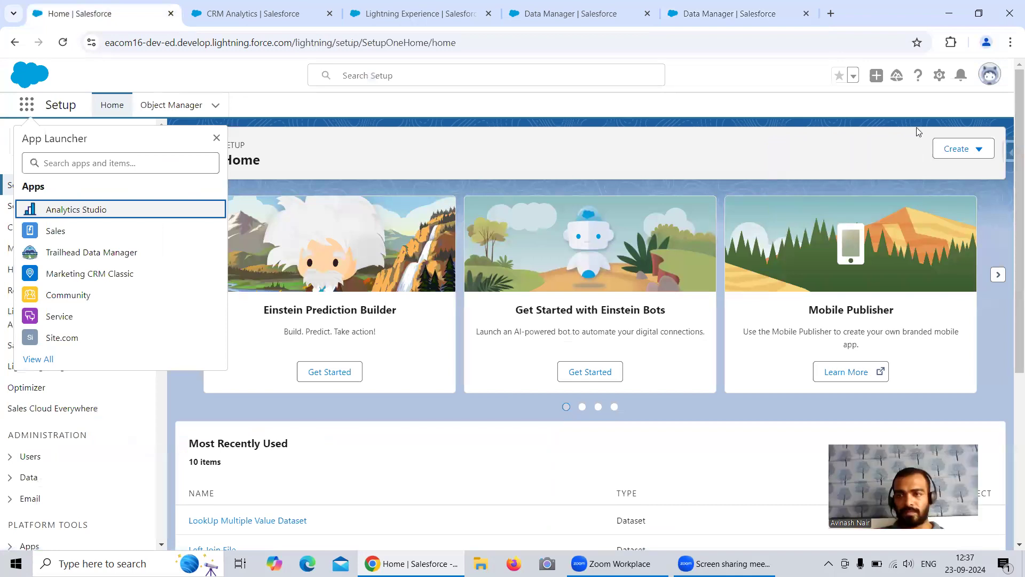
left_click(939, 76)
left_click(902, 174)
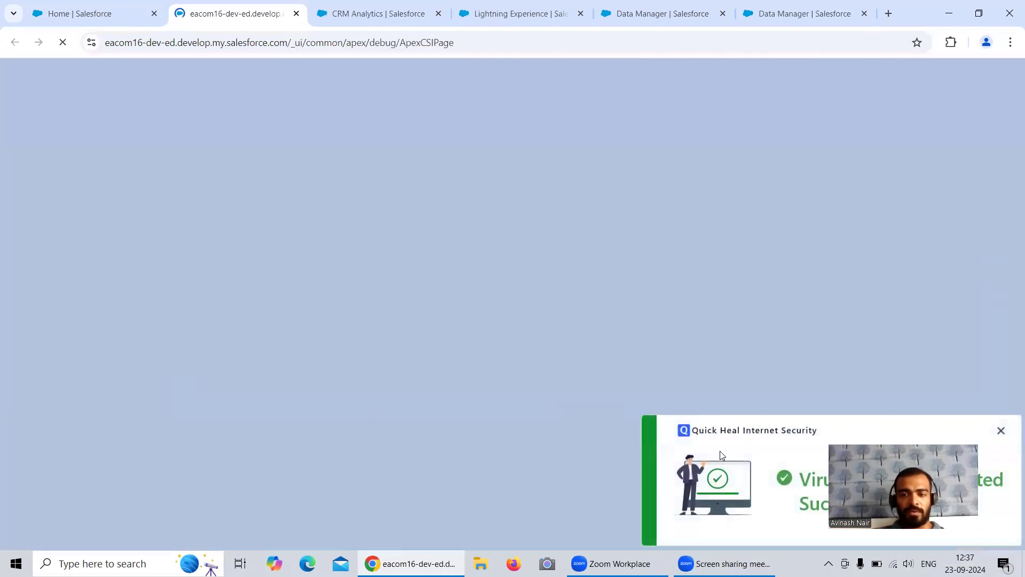
left_click(981, 433)
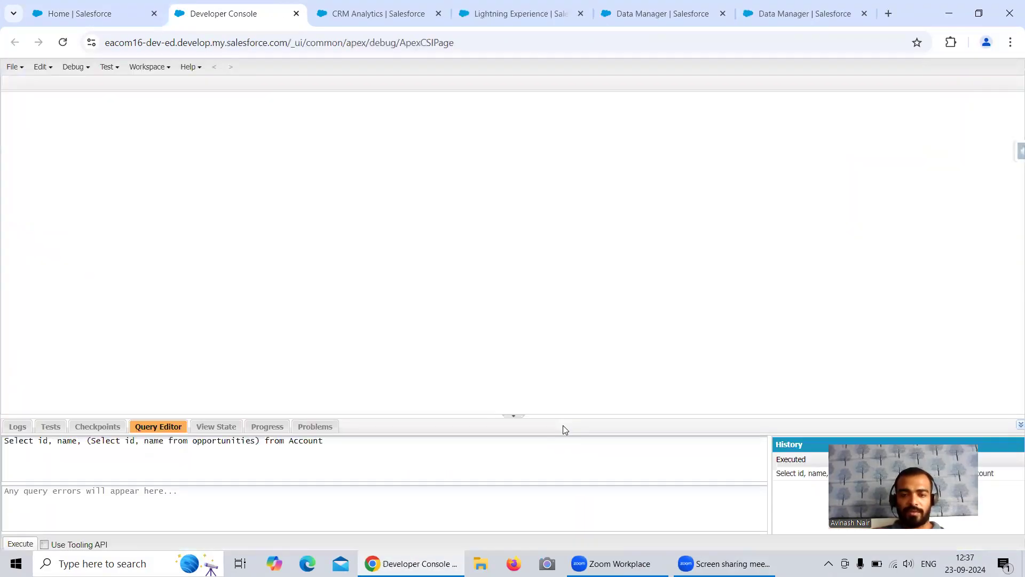
left_click_drag(39, 446, 300, 447)
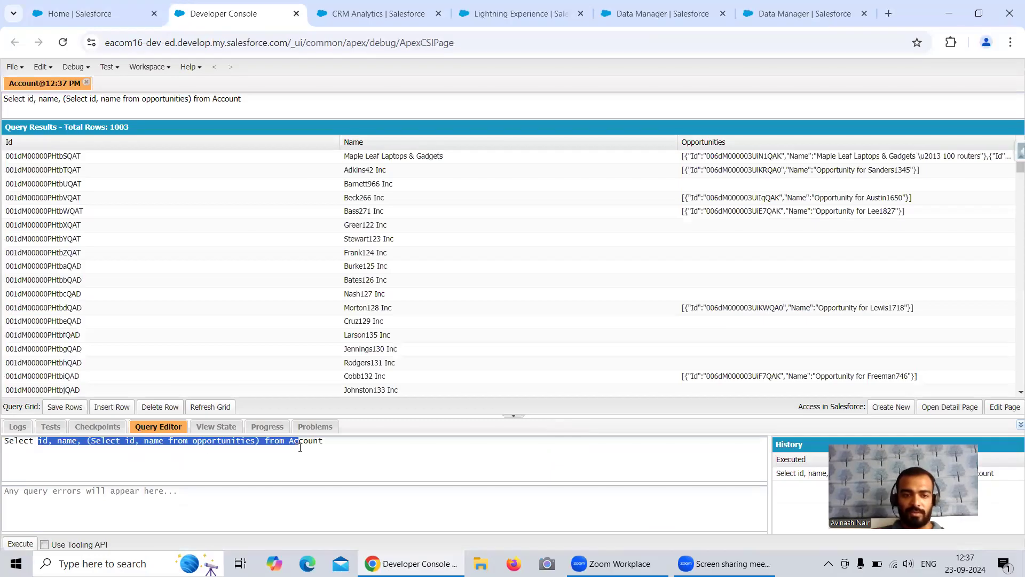
left_click(25, 543)
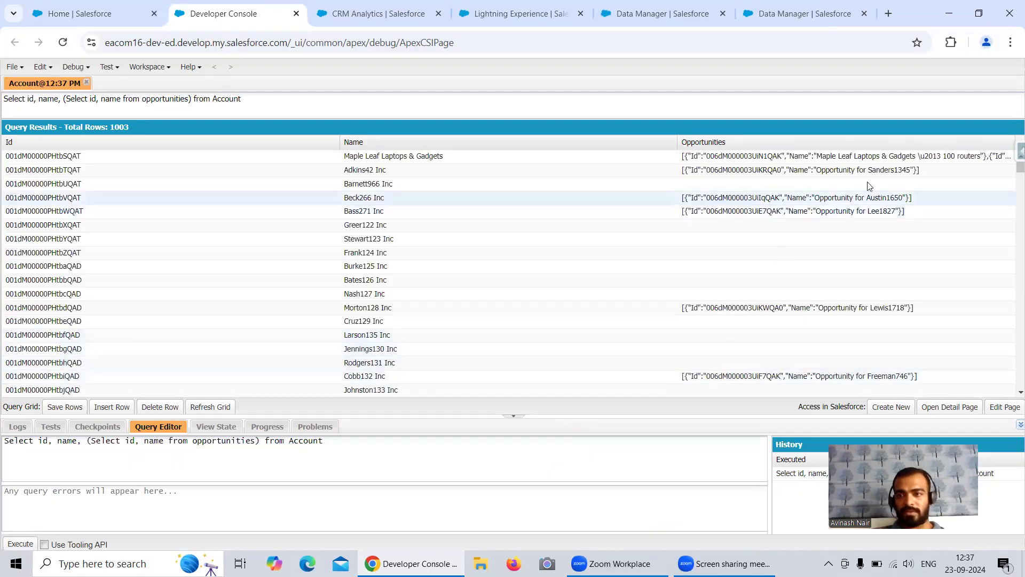
scroll(716, 301, "down", 3)
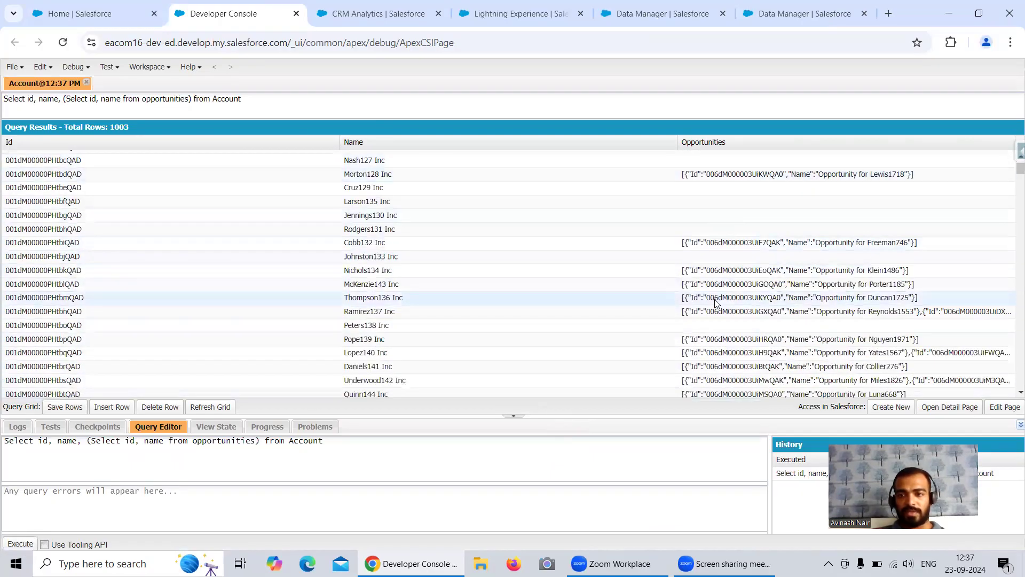
scroll(716, 301, "down", 2)
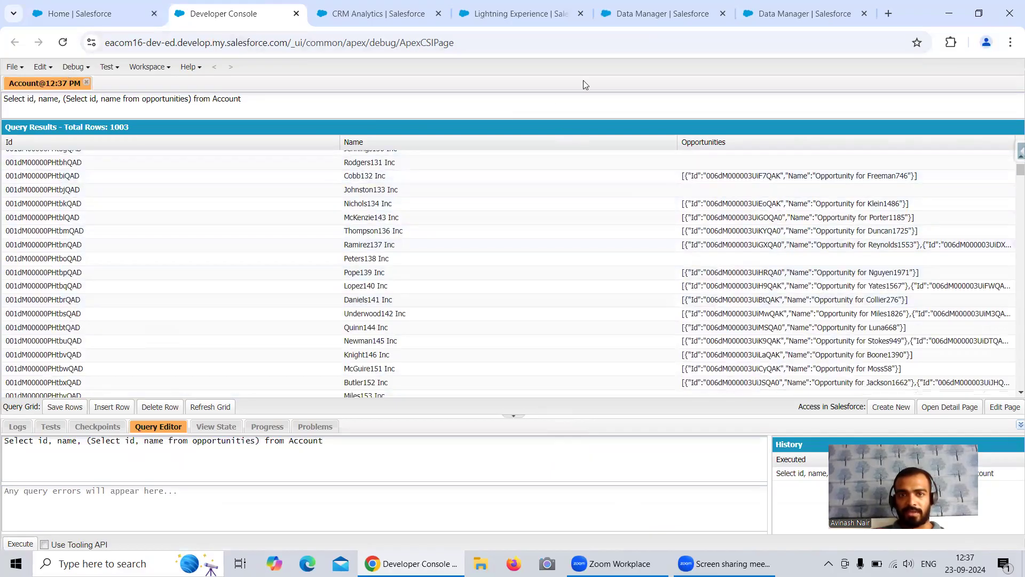
Return to the recipe in Data Manager, keep editing the join node and apply its pending changes
left_click(806, 15)
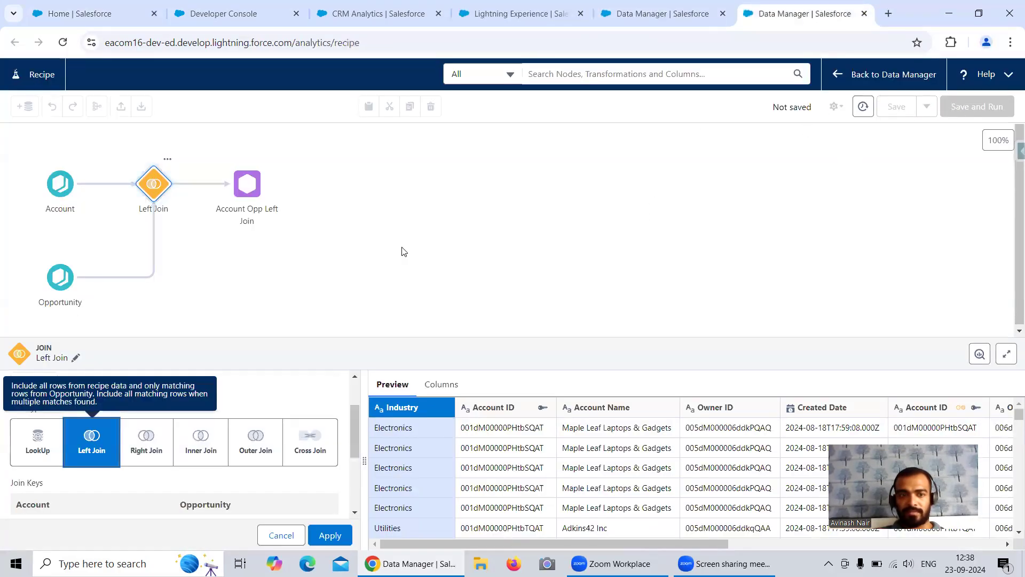
left_click(363, 252)
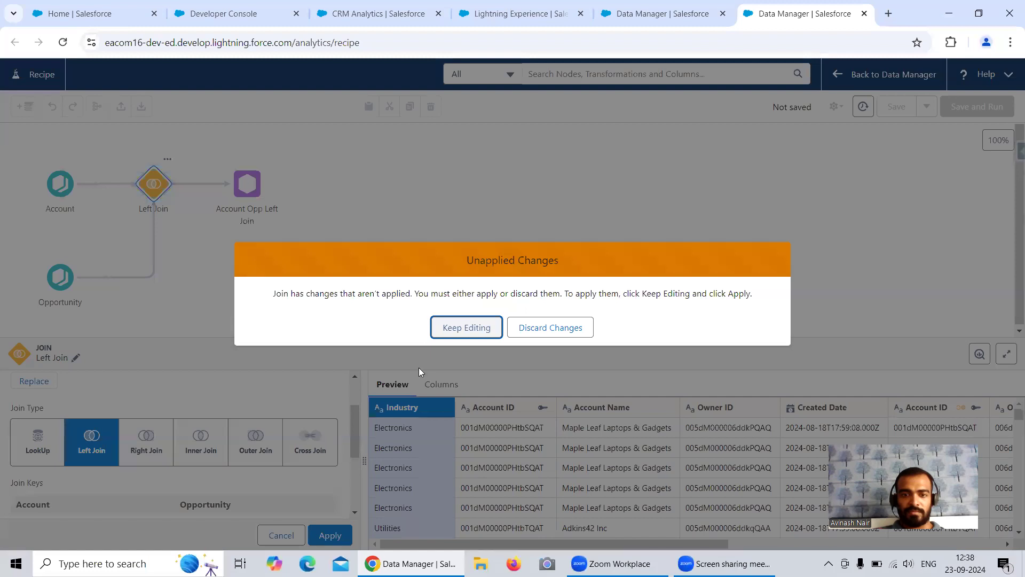
left_click(475, 328)
left_click(330, 535)
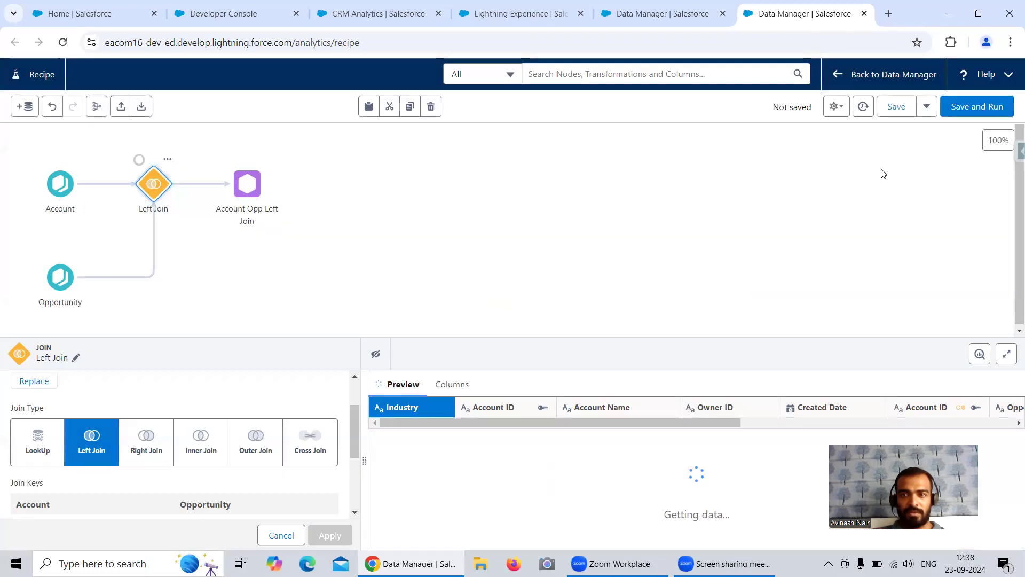
Save and run the recipe under the name "Free Session 5"
left_click(970, 107)
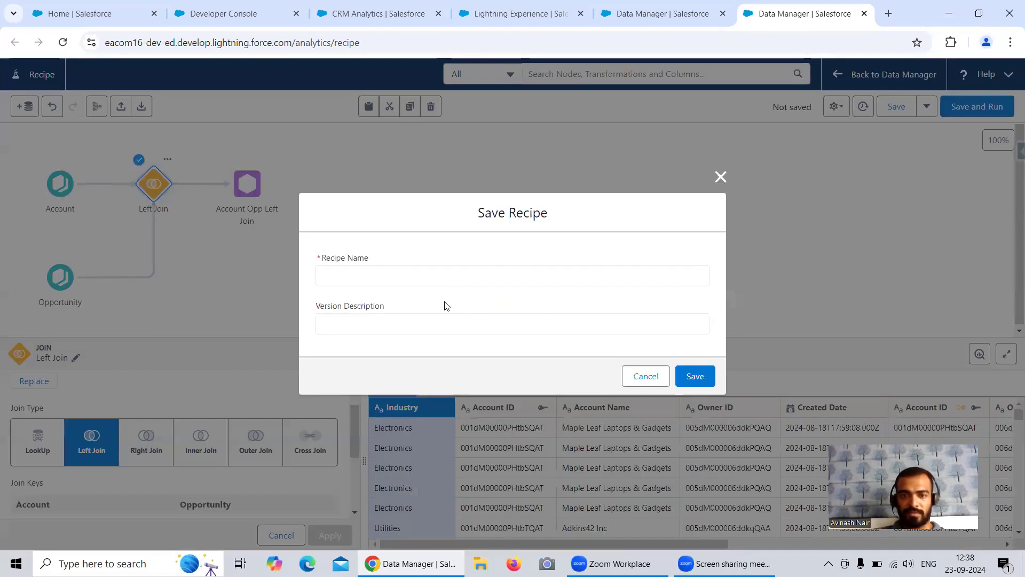
left_click(432, 276)
type("Free Session 5")
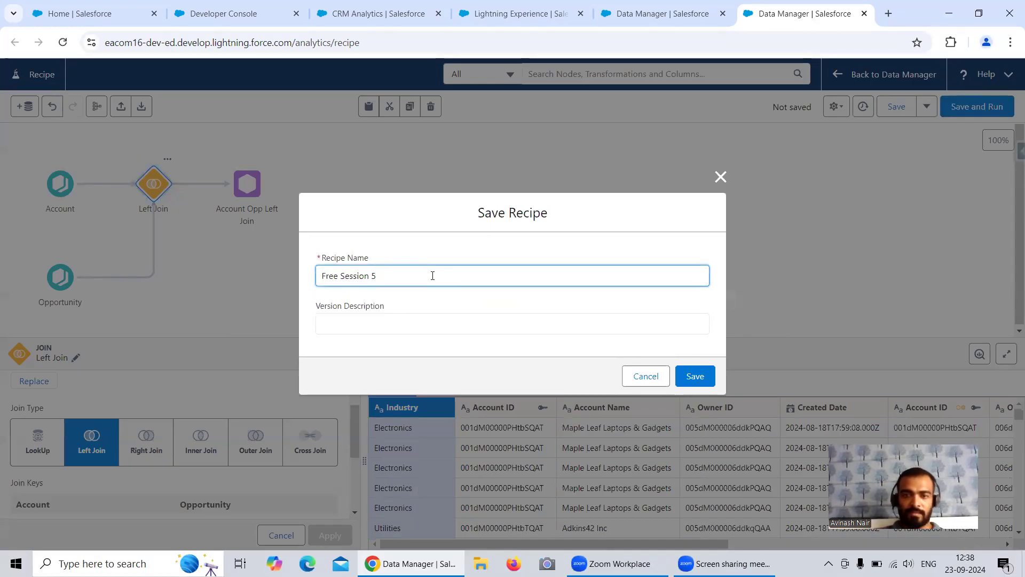
left_click(710, 377)
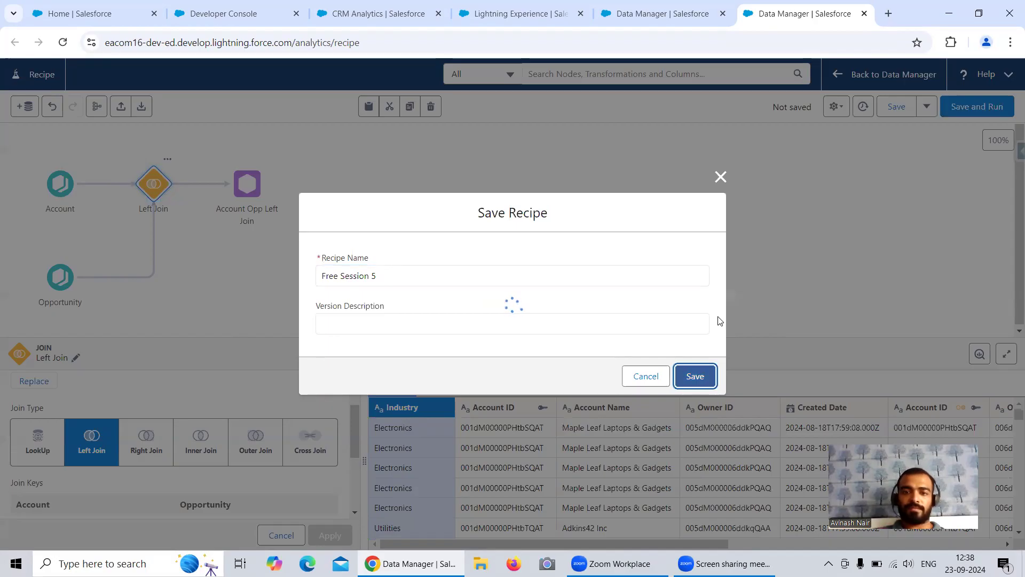
Show the Monitor page in the other Data Manager tab, and close the Left Join node's settings in the Free Session 5 recipe
key("ctrl+shift+Tab")
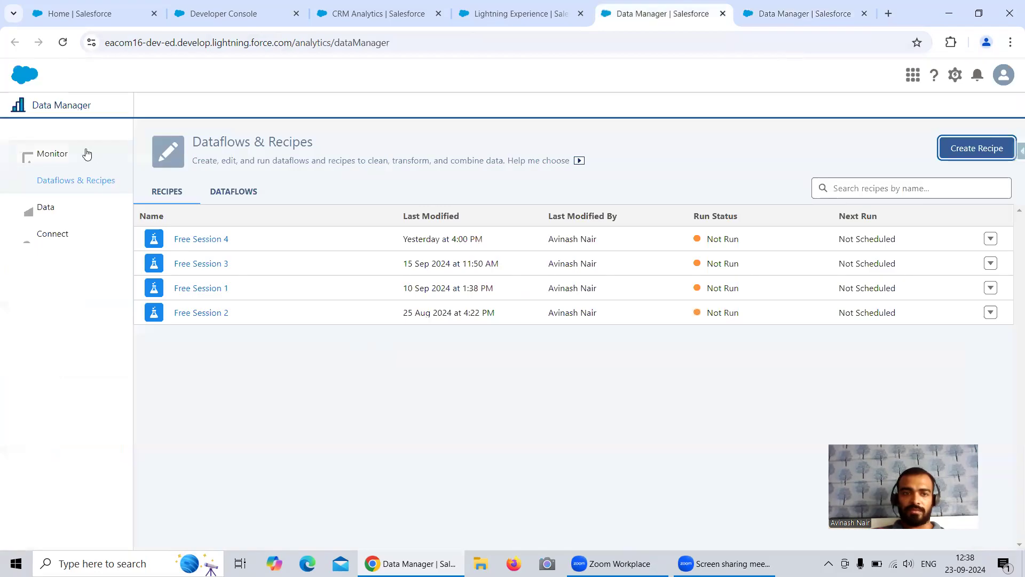
left_click(87, 153)
left_click(801, 16)
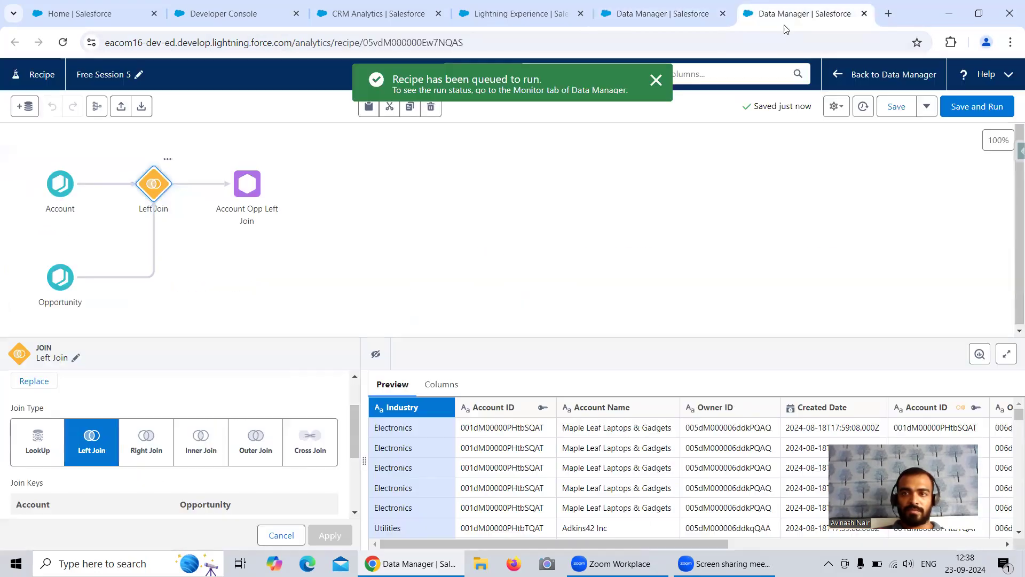
left_click(287, 532)
left_click(151, 186)
left_click(381, 292)
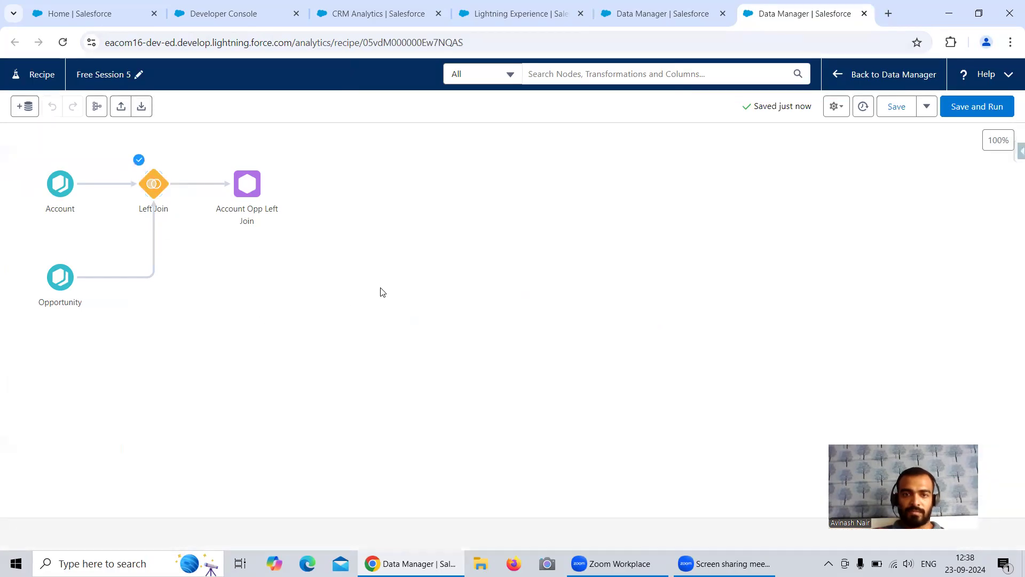
In the Developer Console query results, narrow the Id and Name columns to widen the Opportunities column
key("ctrl+shift+Tab")
left_click(214, 13)
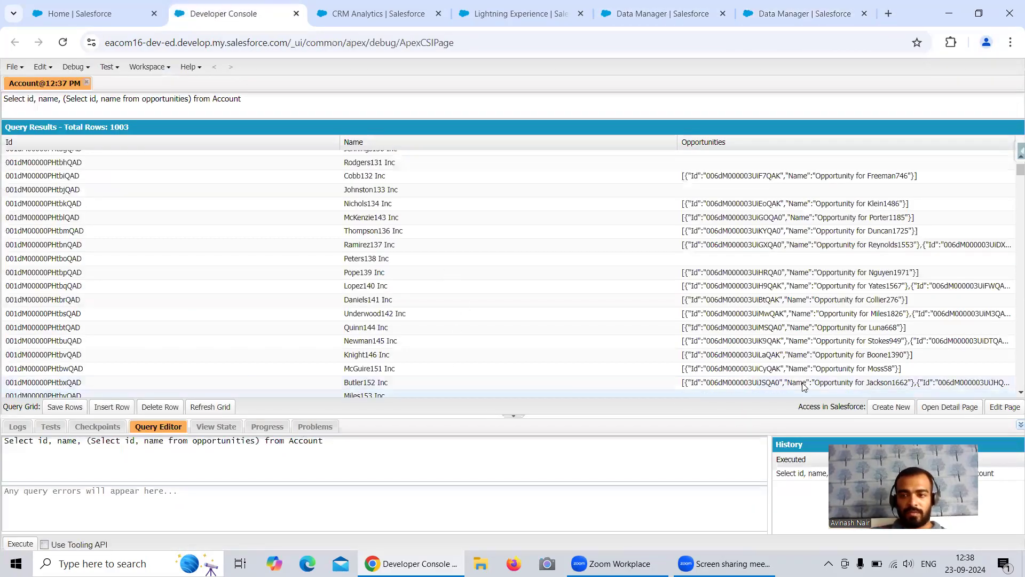
scroll(779, 256, "up", 5)
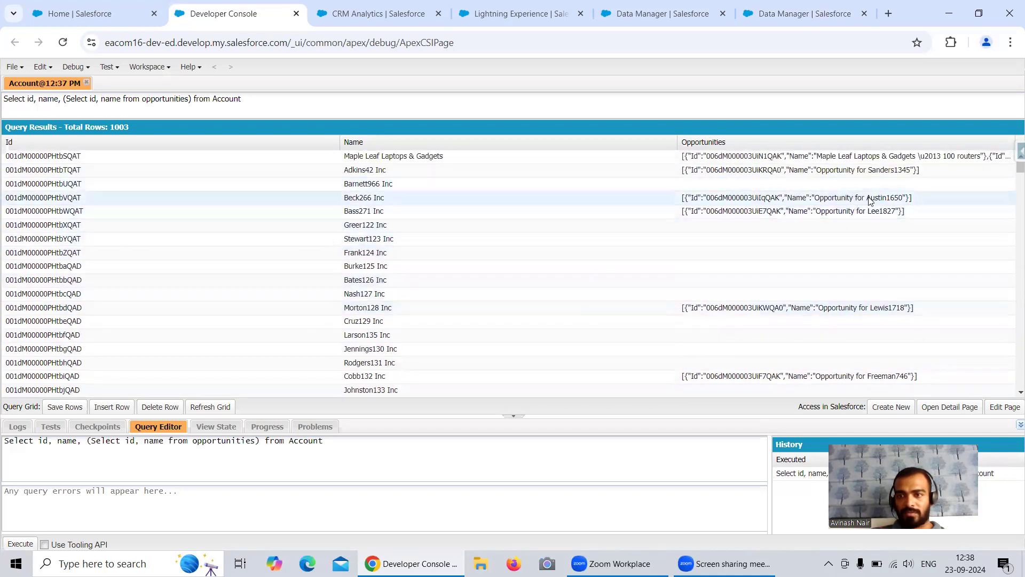
scroll(854, 239, "down", 7)
scroll(881, 244, "down", 2)
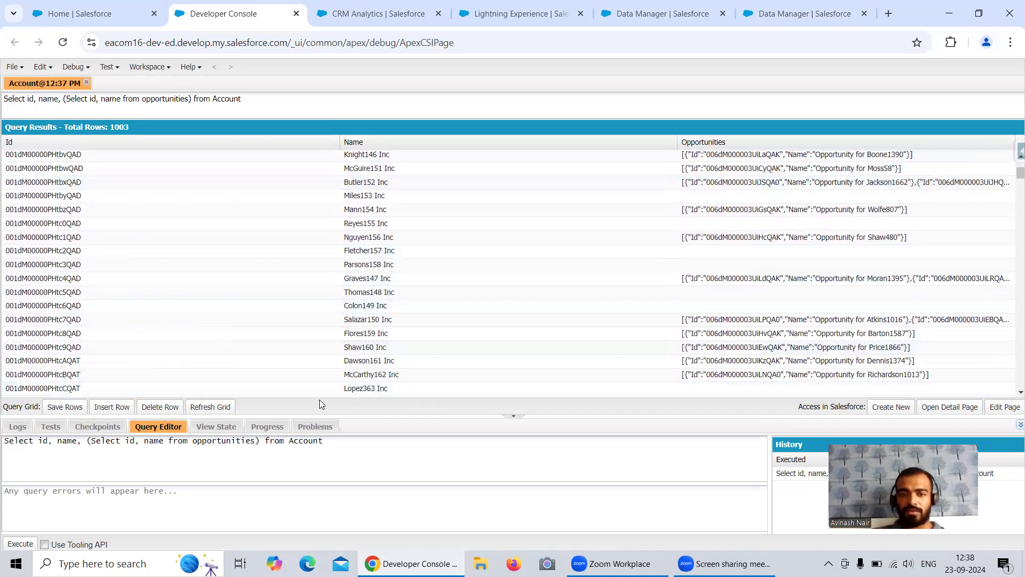
left_click_drag(339, 142, 109, 145)
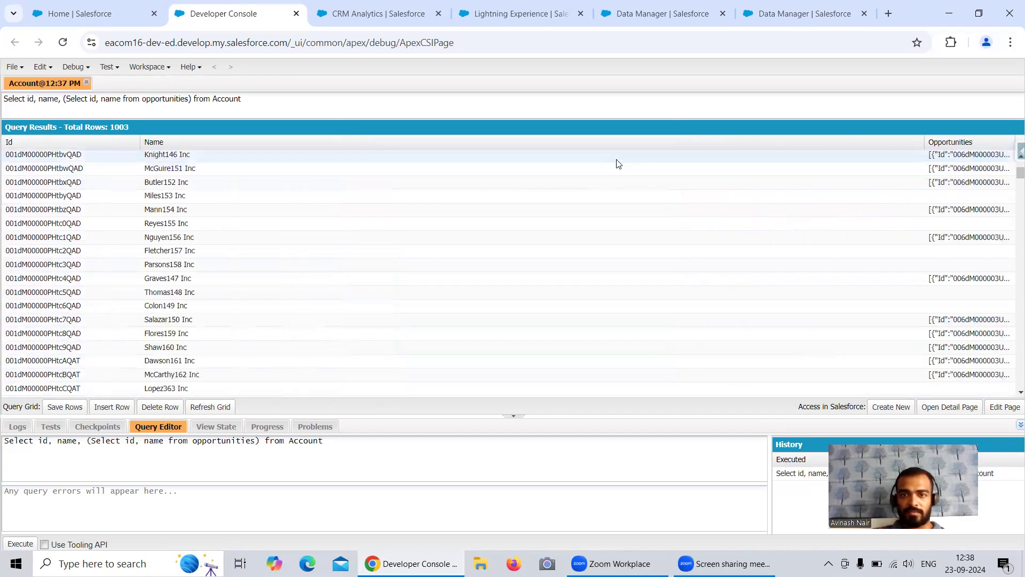
left_click_drag(925, 142, 233, 143)
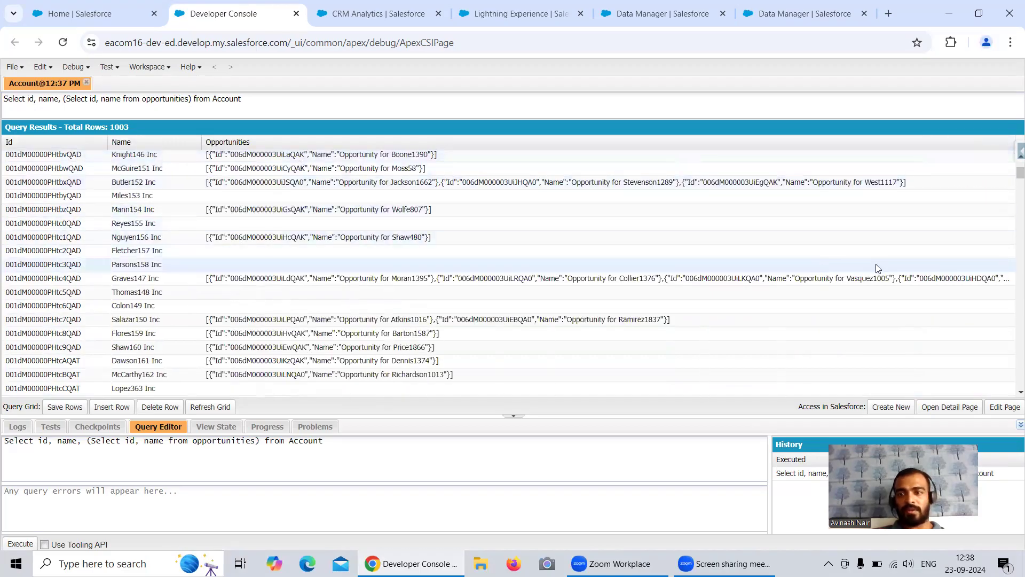
Look through the account query results for accounts that have several related opportunities
scroll(869, 261, "down", 2)
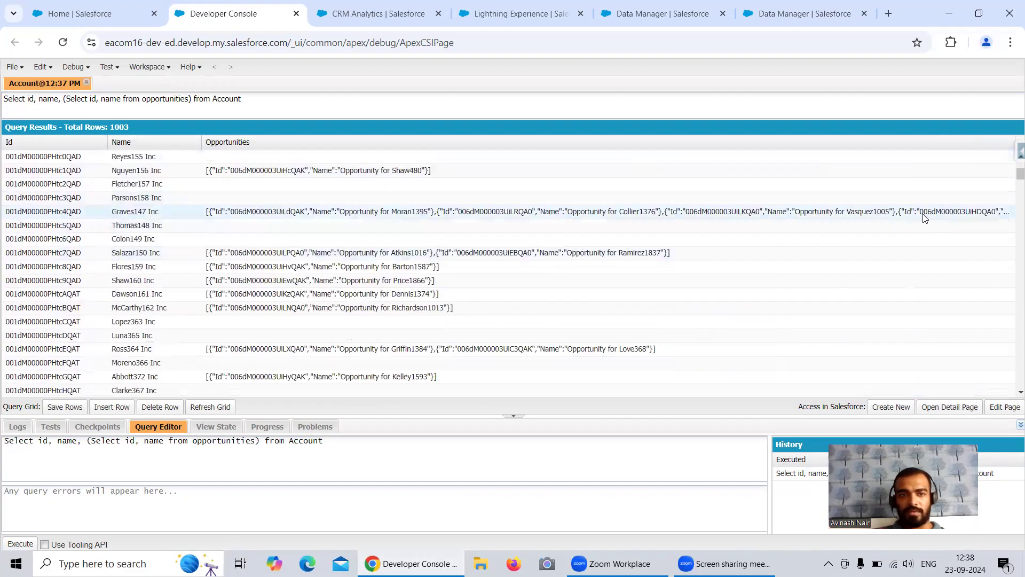
double_click(82, 211)
left_click_drag(82, 210, 4, 211)
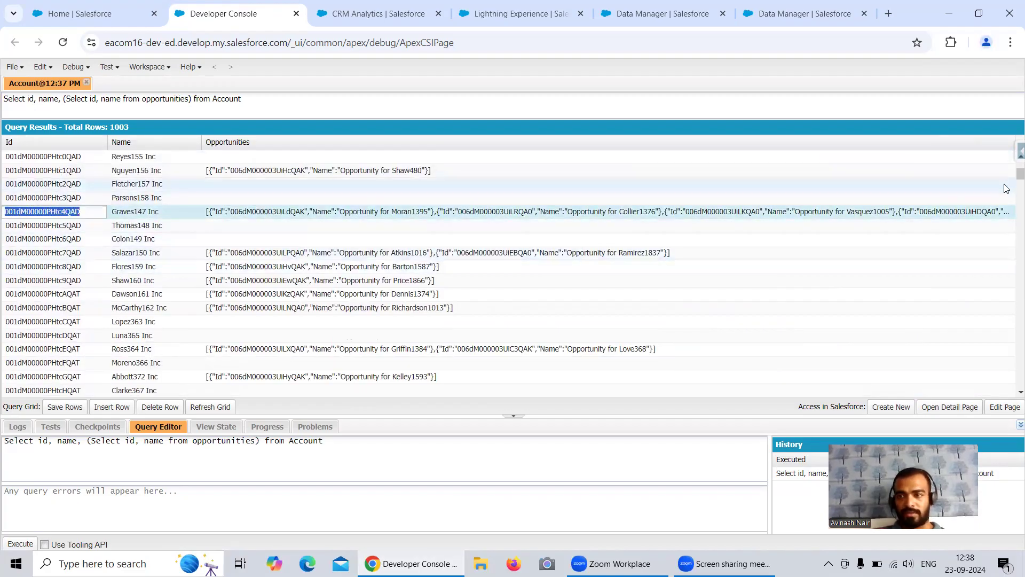
left_click(1019, 175)
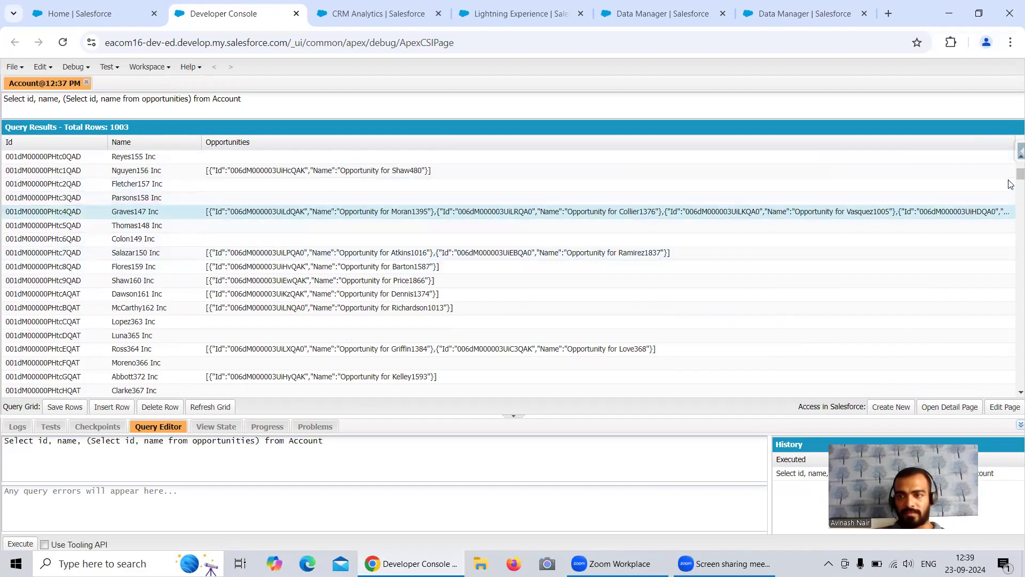
scroll(1010, 184, "down", 10)
scroll(1010, 258, "down", 20)
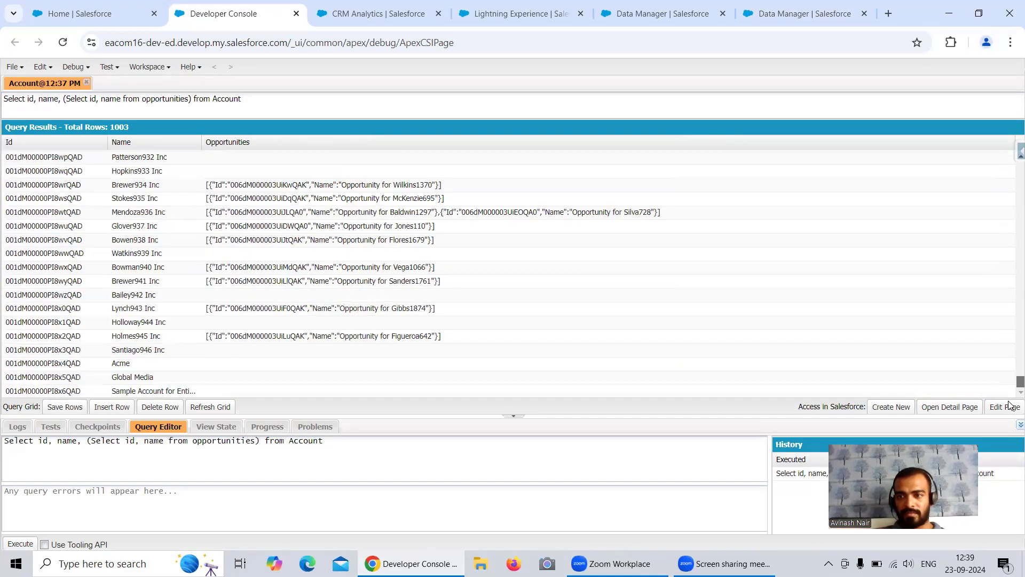
scroll(1011, 368, "up", 6)
scroll(1011, 368, "up", 5)
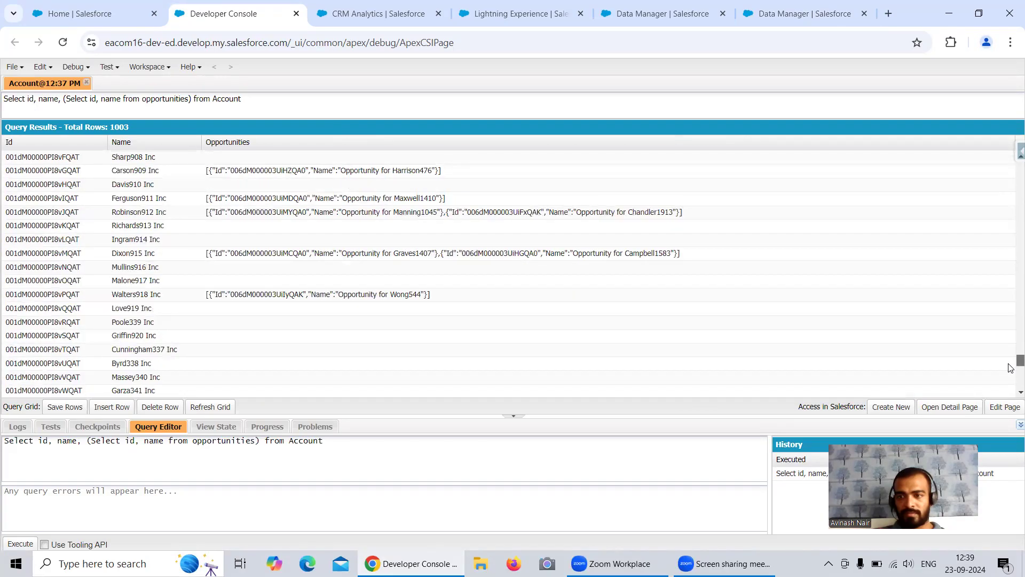
scroll(1011, 368, "up", 5)
scroll(1010, 360, "up", 4)
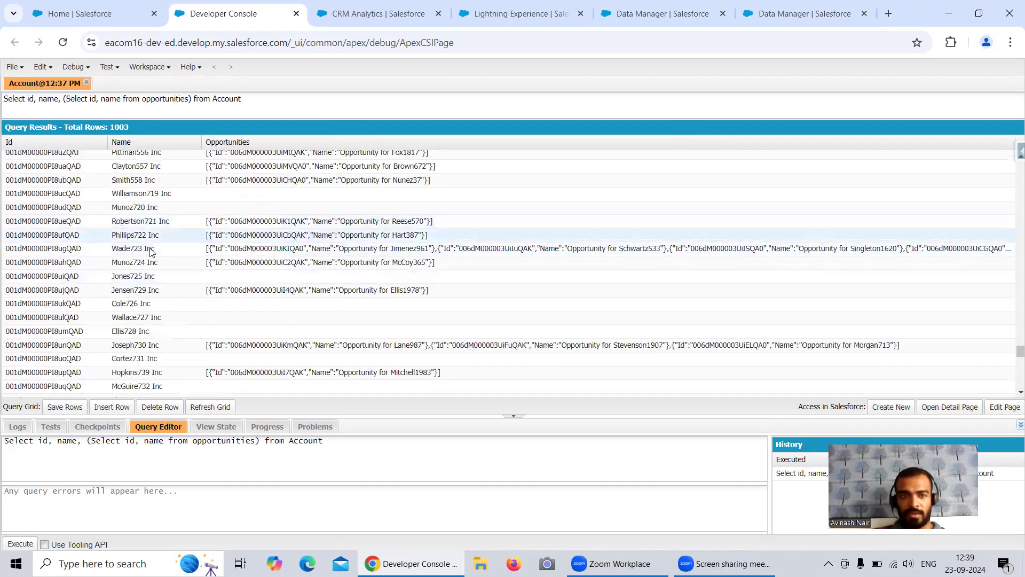
Copy the record ID of the Wade723 Inc account from the query results
double_click(81, 248)
left_click_drag(81, 249, 1, 249)
key("ctrl+c")
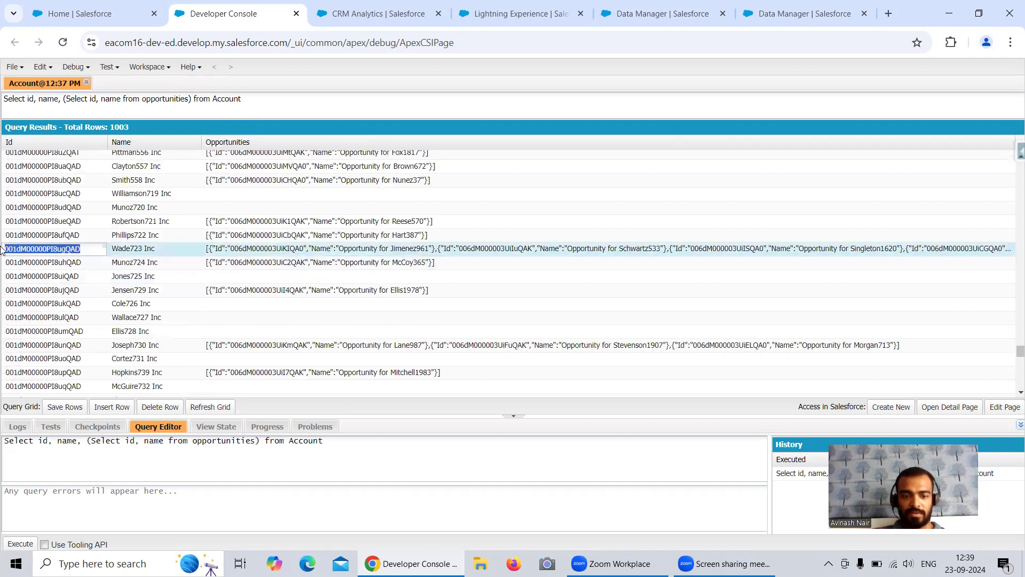
In the Salesforce Setup tab, replace the end of the URL with the copied ID to open the Wade723 Inc account record
left_click(58, 12)
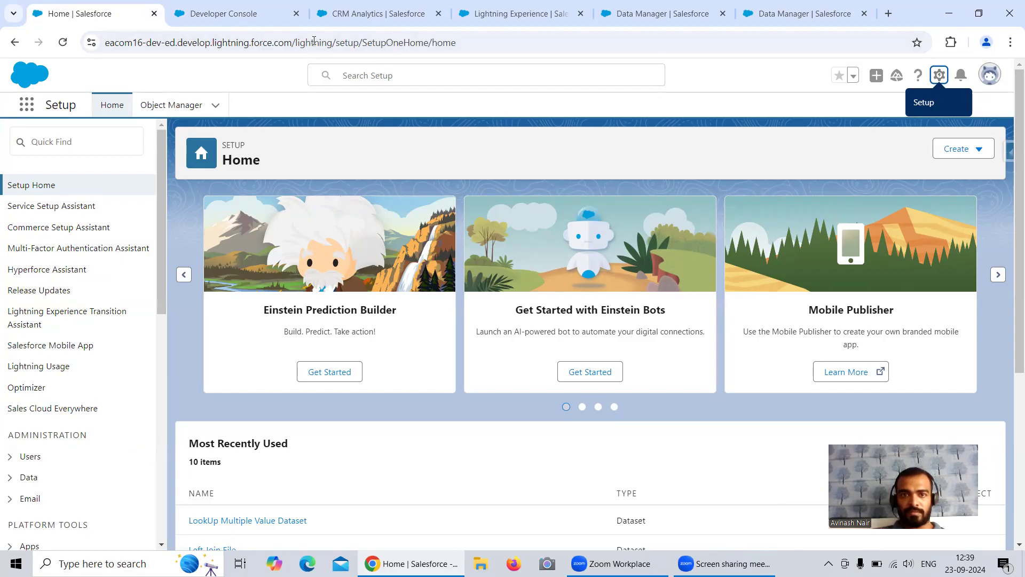
left_click(479, 50)
key("BackSpace")
key("BackSpace")
key("BackSpace")
key("BackSpace")
key("BackSpace")
key("BackSpace")
key("BackSpace")
key("BackSpace")
key("BackSpace")
key("BackSpace")
key("BackSpace")
key("BackSpace")
key("BackSpace")
key("BackSpace")
key("BackSpace")
key("BackSpace")
key("BackSpace")
key("BackSpace")
key("BackSpace")
key("BackSpace")
key("BackSpace")
key("ctrl+v")
key("Return")
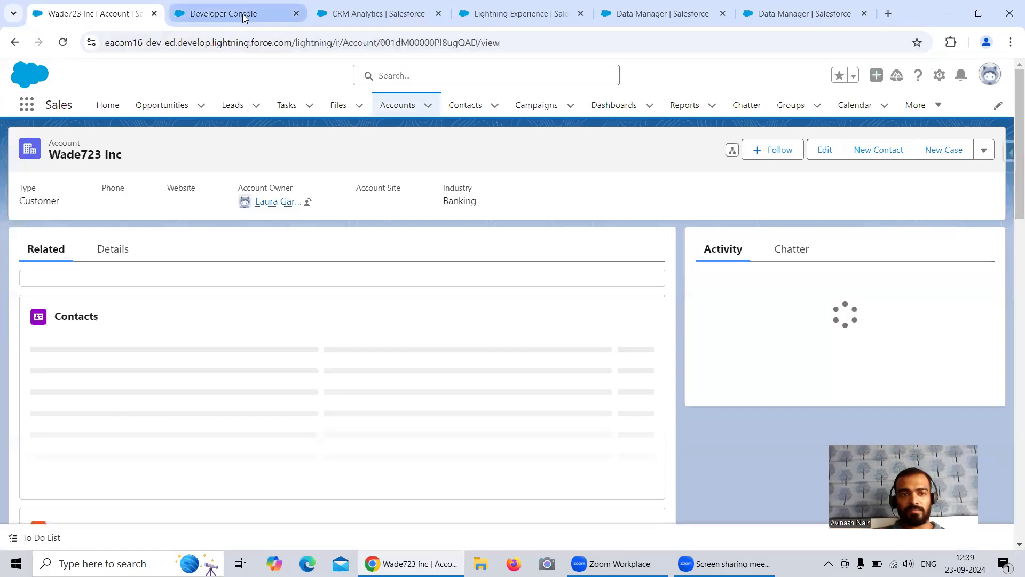
Compare the opportunities related to the Wade723 Inc account record with those in its Developer Console query row
left_click(243, 15)
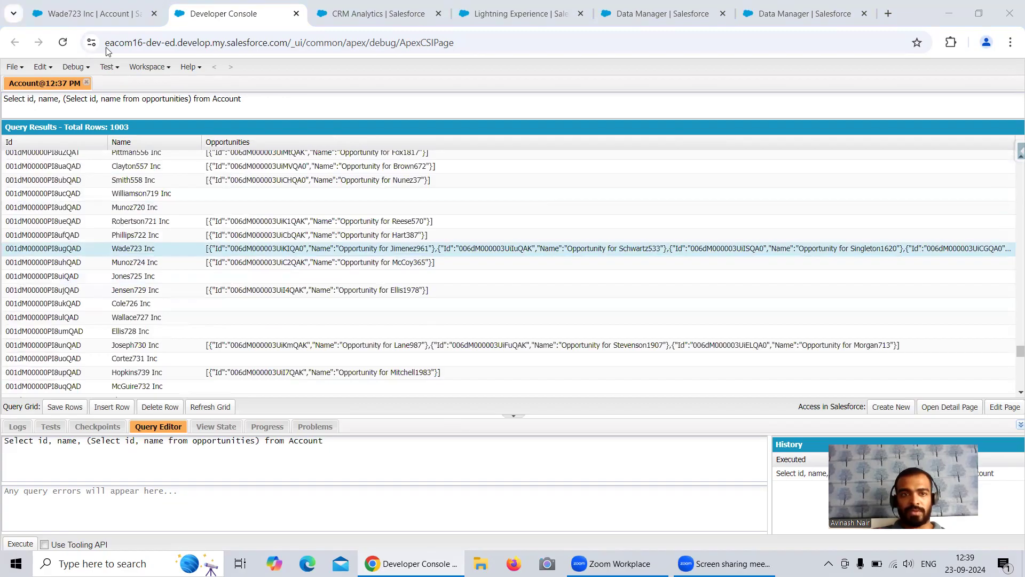
left_click(96, 15)
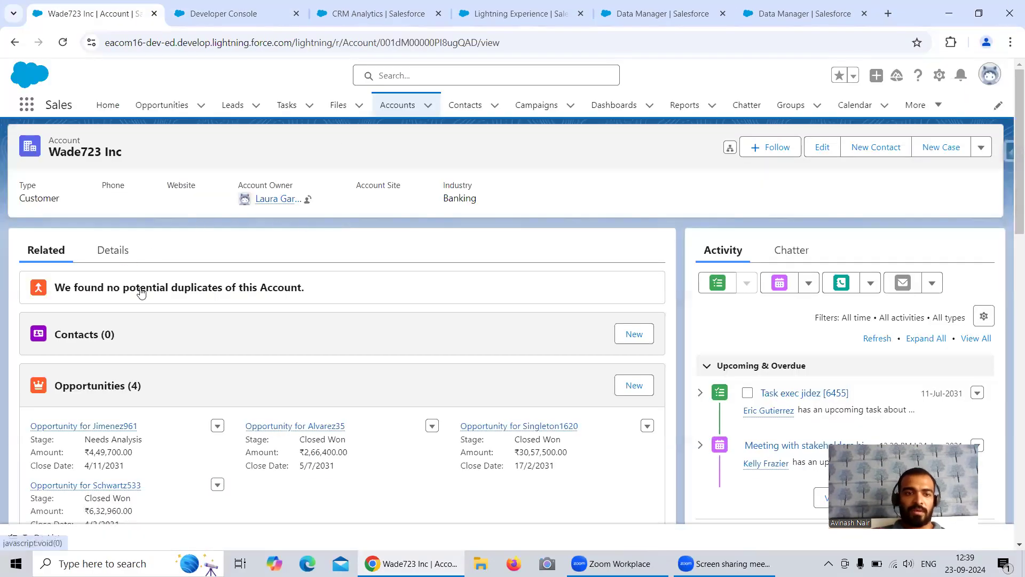
scroll(163, 348, "down", 1)
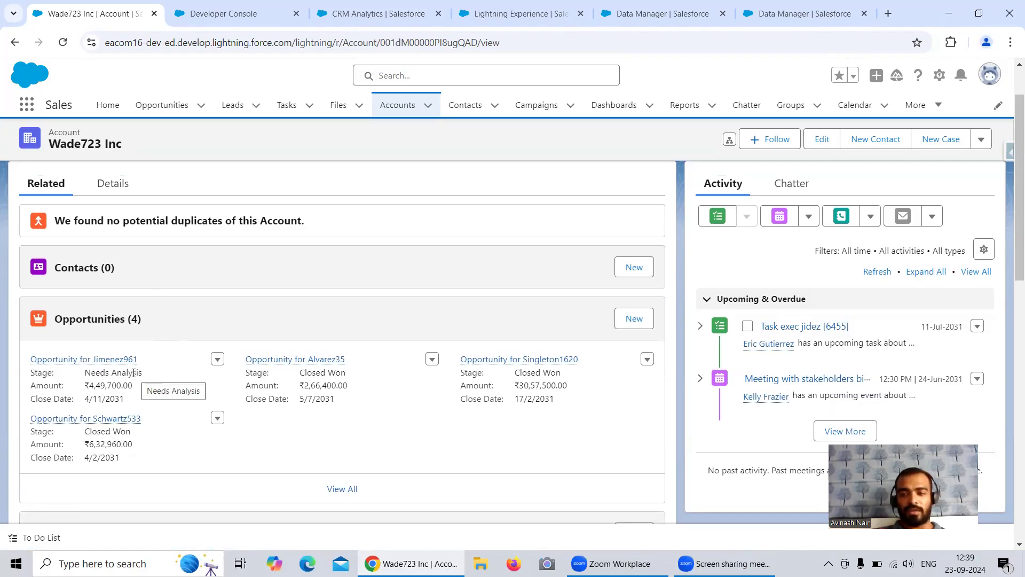
left_click(203, 16)
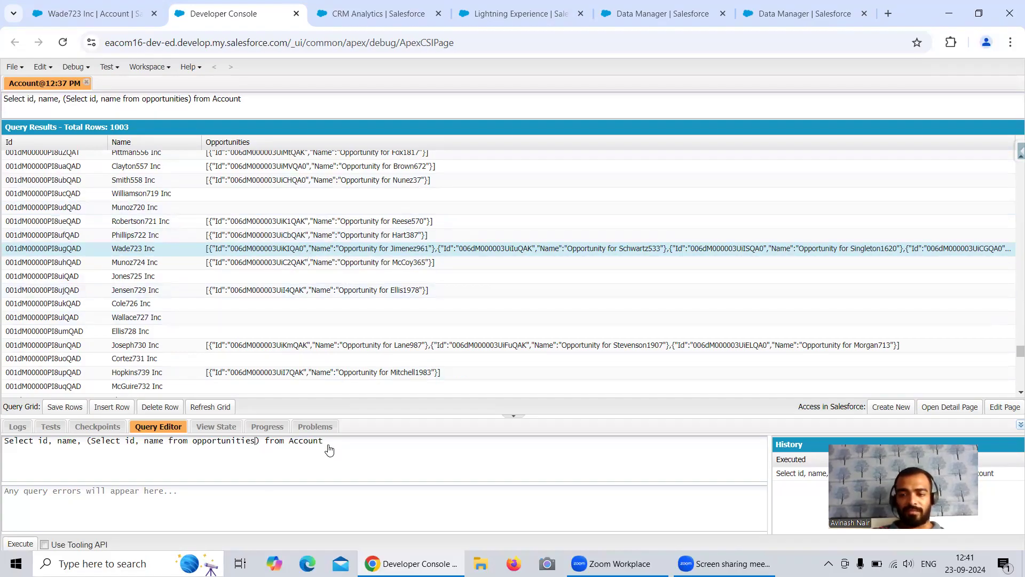
left_click(84, 16)
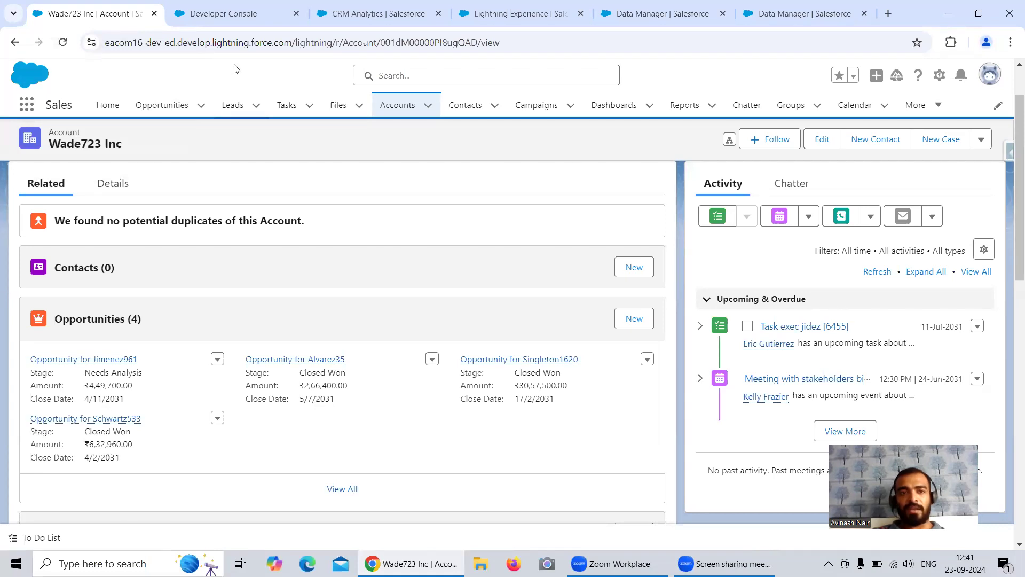
left_click(219, 15)
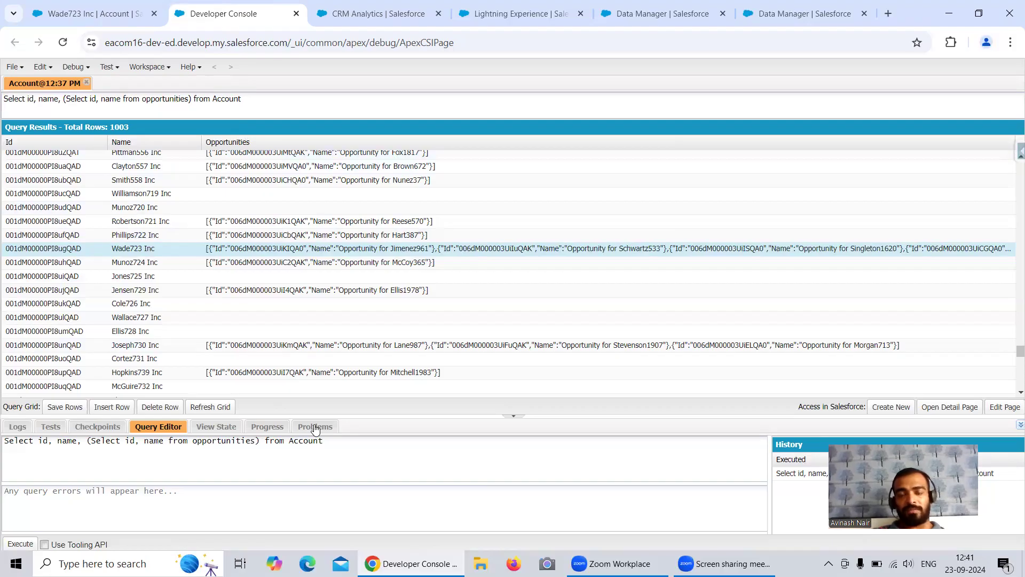
Refresh the Data Manager job list to check the run status of the Free Session 5 recipe
left_click(334, 20)
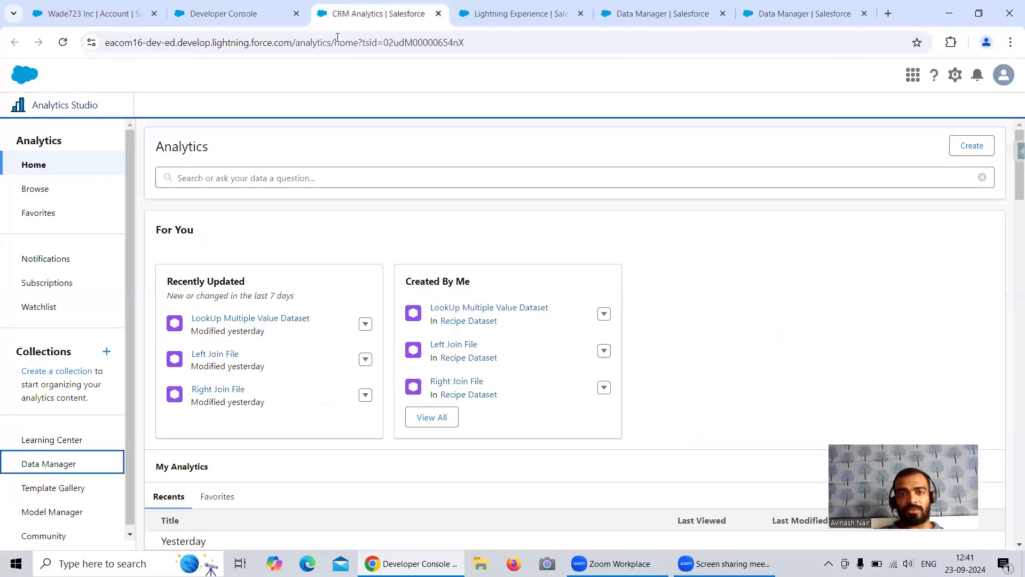
left_click(488, 16)
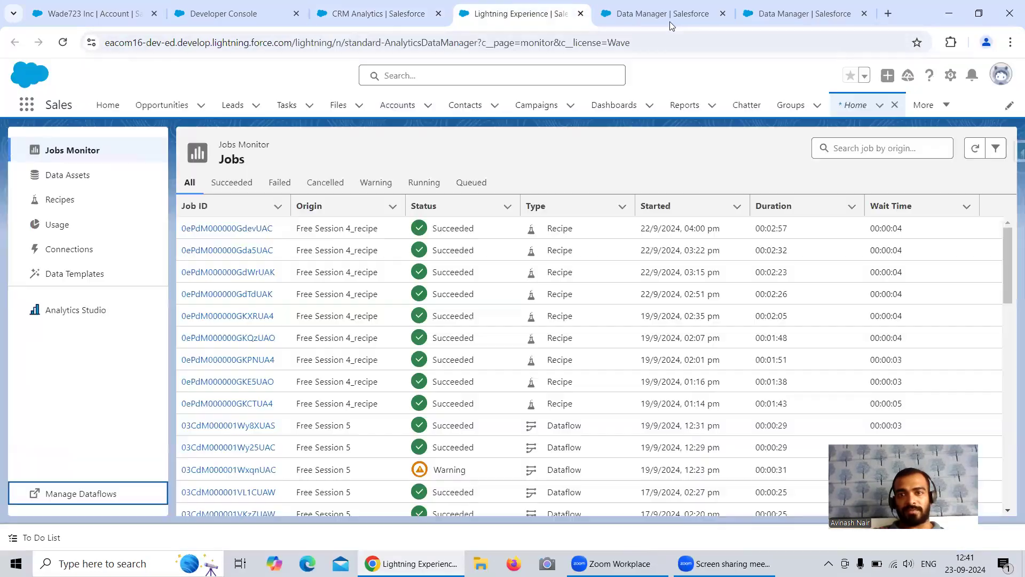
left_click(669, 21)
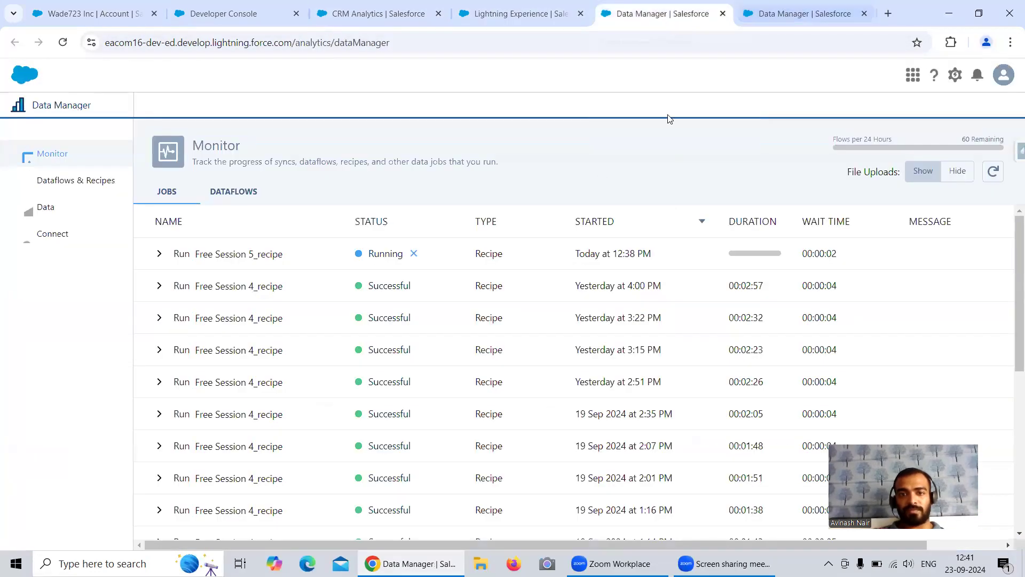
left_click(992, 172)
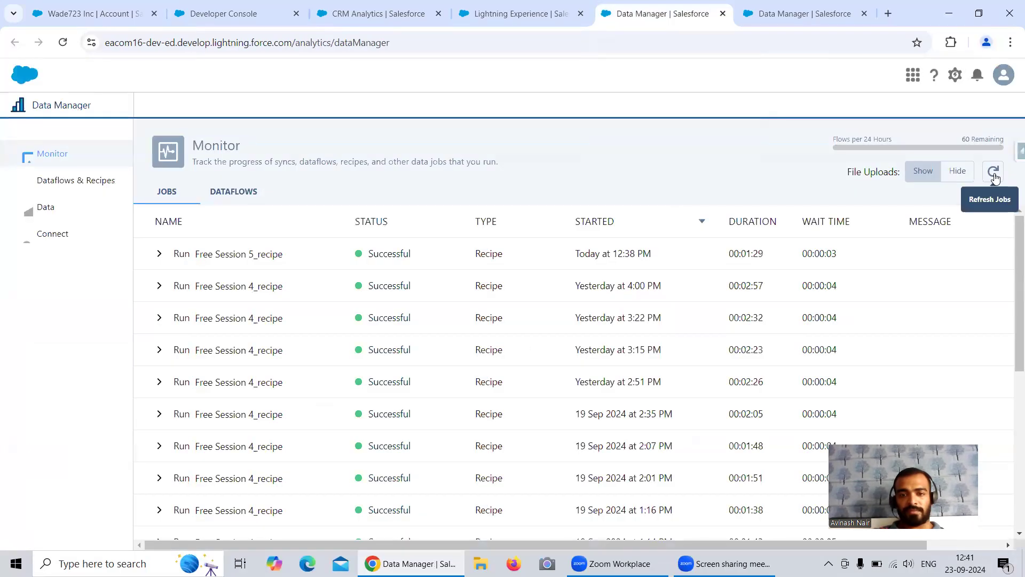
In Analytics Studio, open the Account Opp Left Join dataset from the Recipe Dataset app and compare its row count with the Developer Console query
left_click(224, 20)
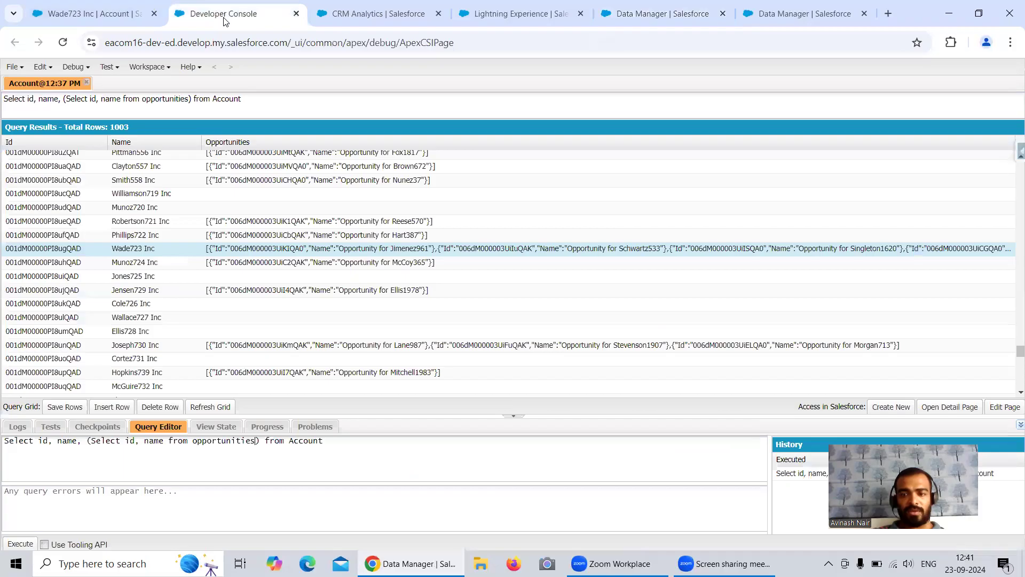
left_click(376, 13)
left_click(62, 191)
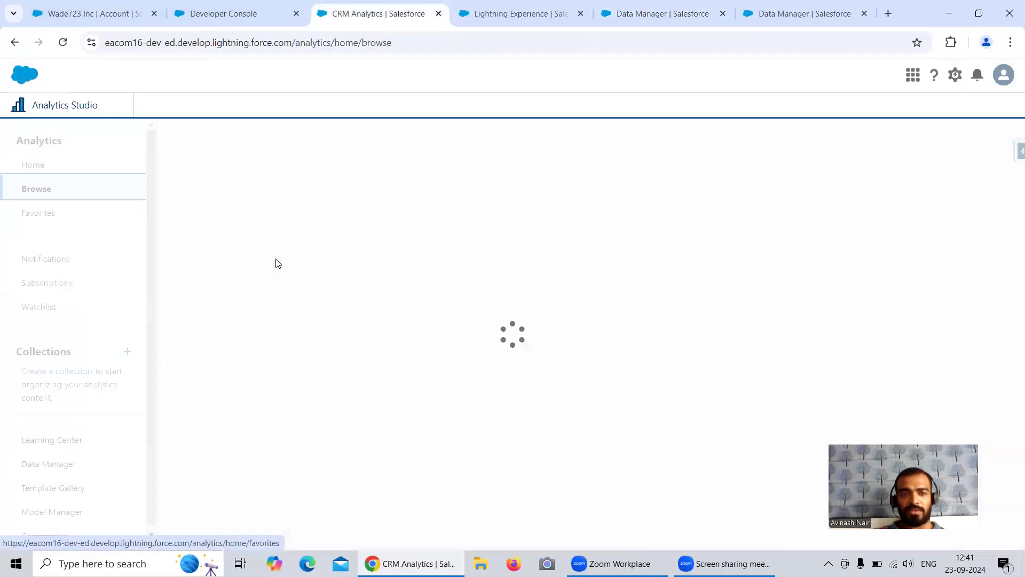
left_click(241, 222)
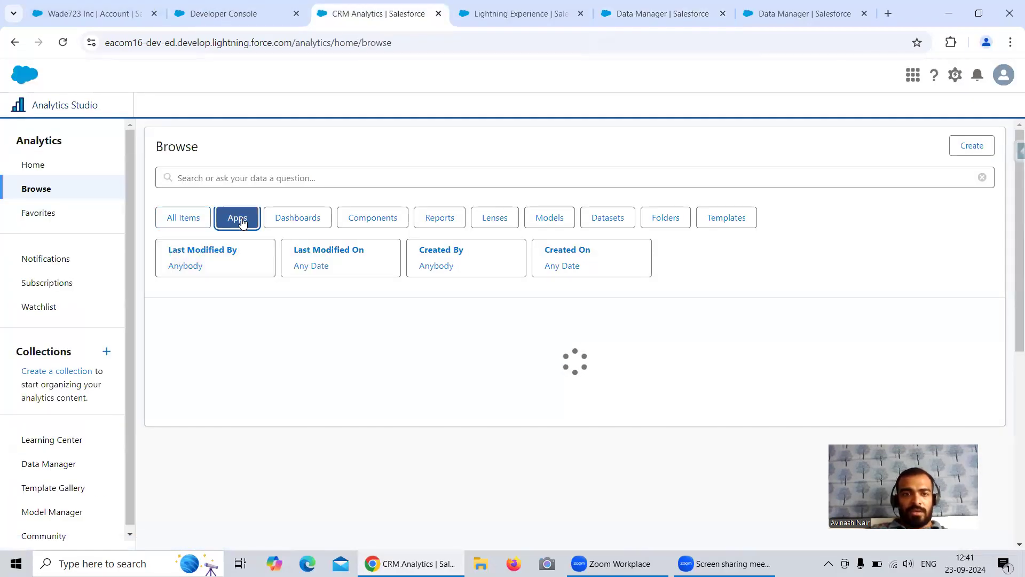
left_click(255, 417)
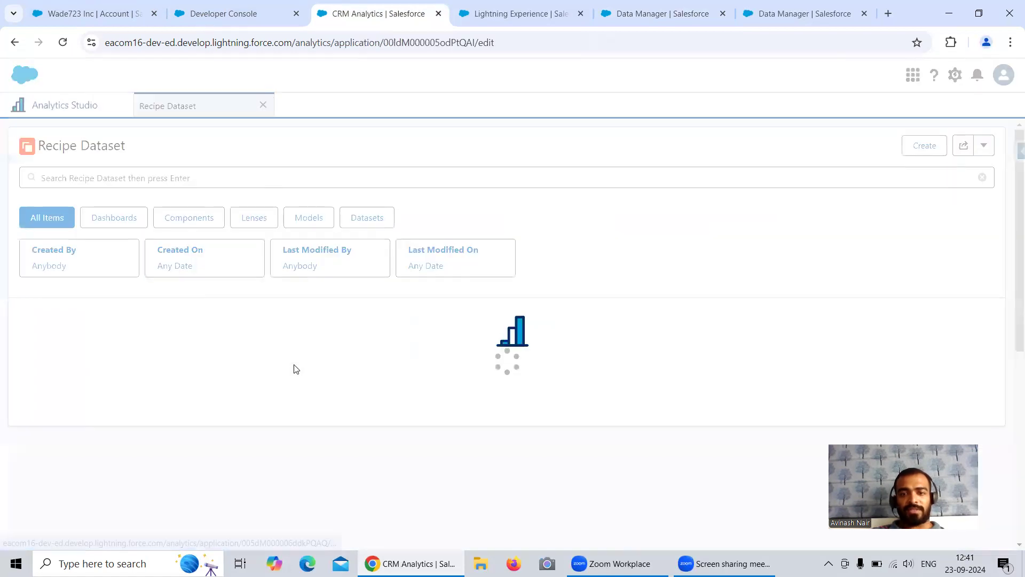
scroll(286, 335, "down", 7)
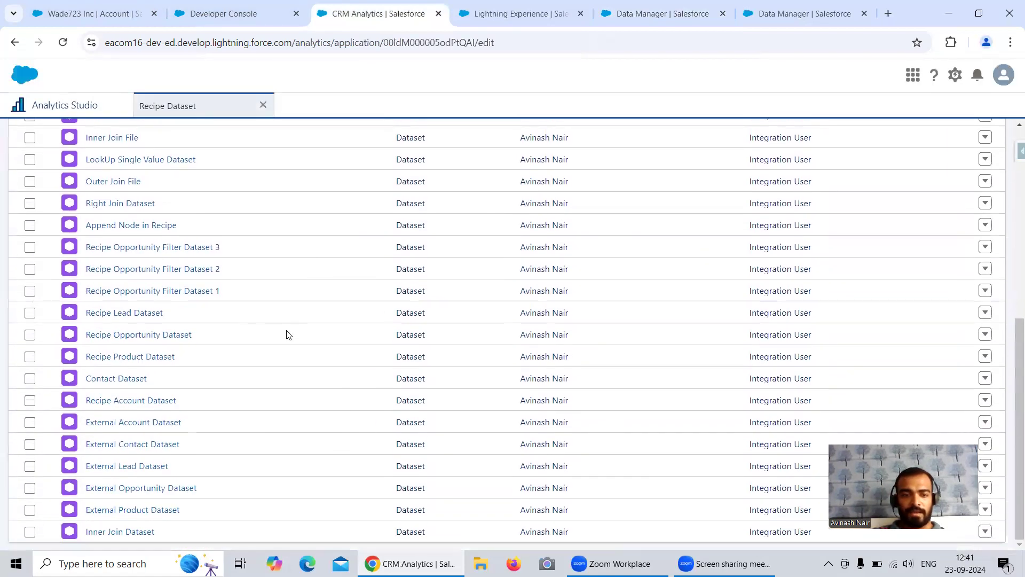
scroll(286, 334, "up", 10)
left_click(140, 401)
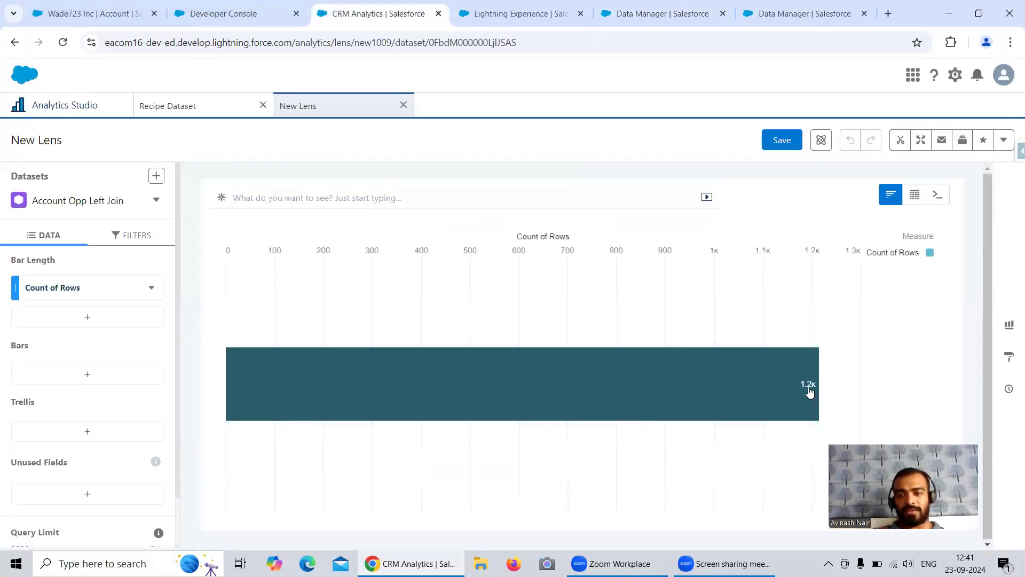
mouse_move(808, 390)
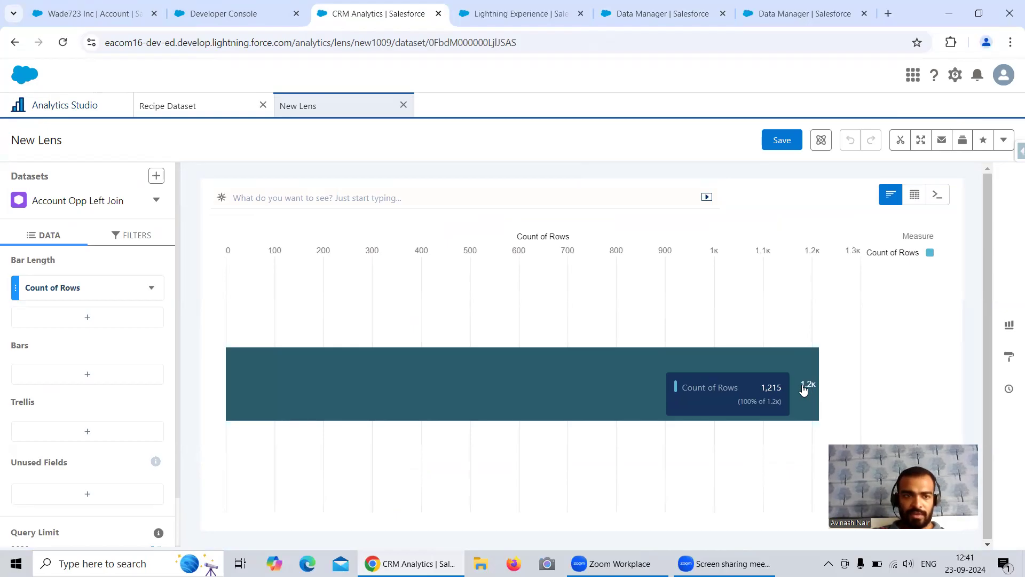
left_click(239, 16)
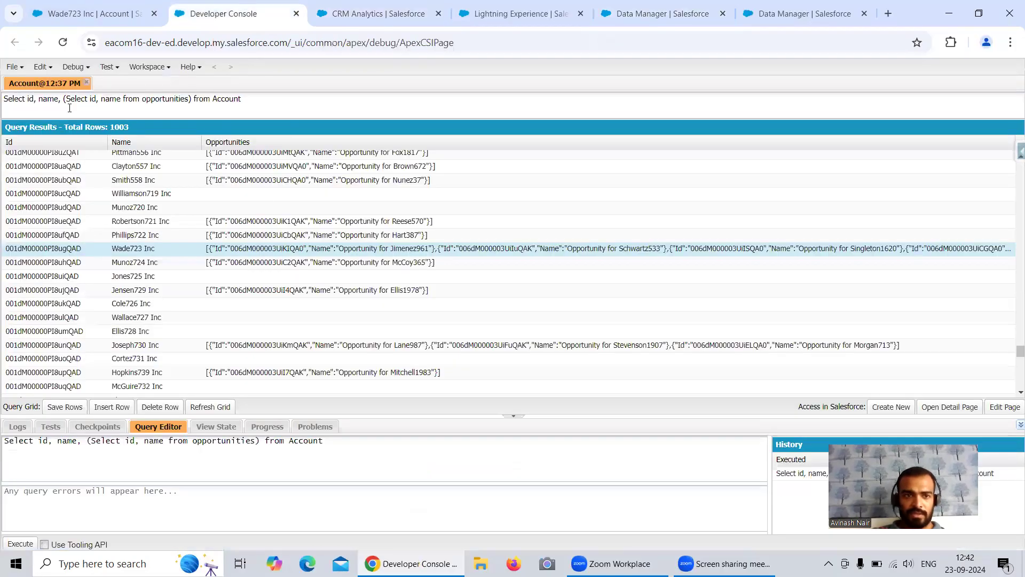
Refresh the account query results grid in the Developer Console and return to the Account Opp Left Join lens
left_click(212, 408)
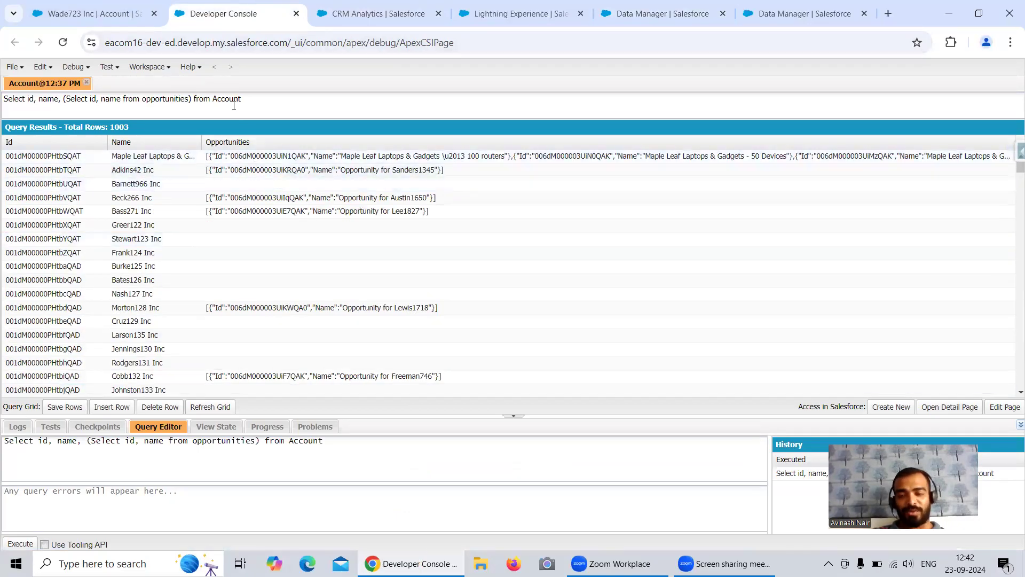
left_click(333, 24)
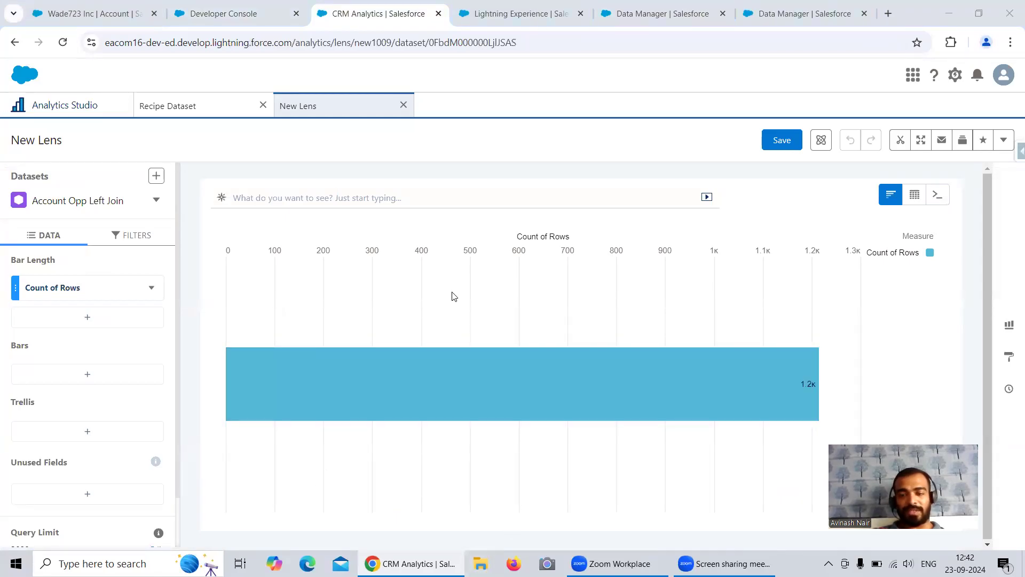
Switch to File Explorer and open AccountFile from the Downloads folder in a maximized Excel window
key("super+e")
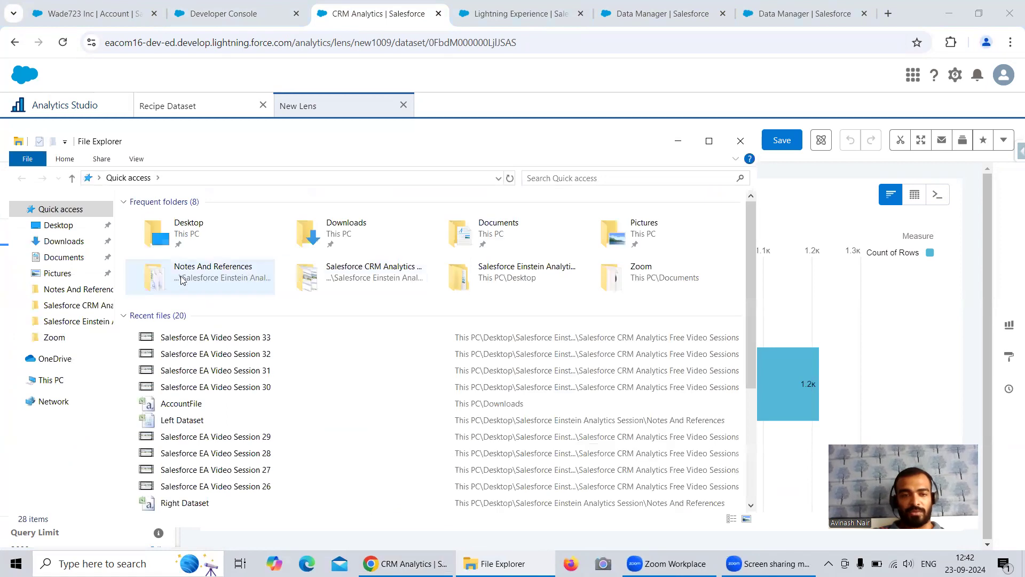
left_click(67, 241)
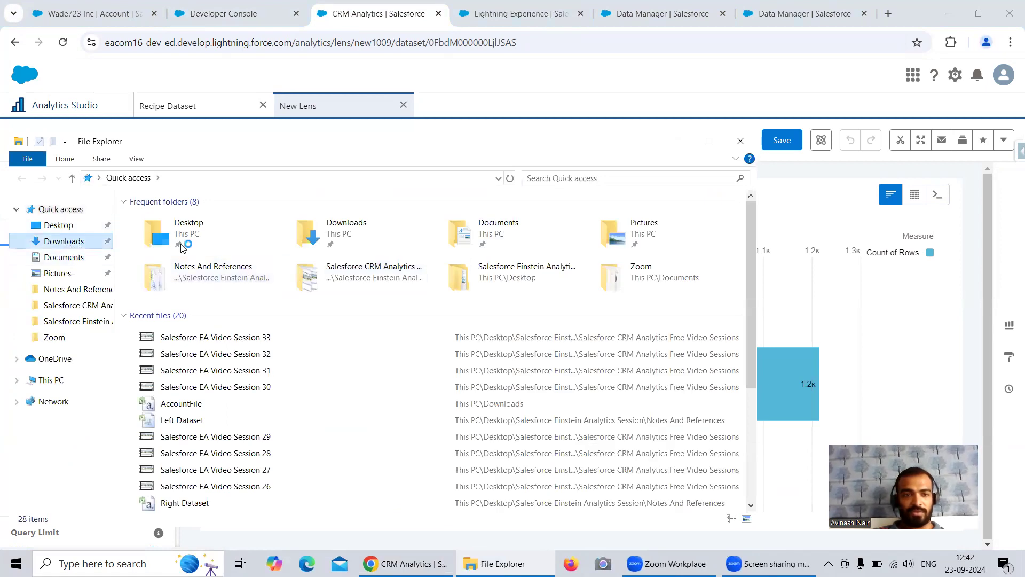
left_click(214, 249)
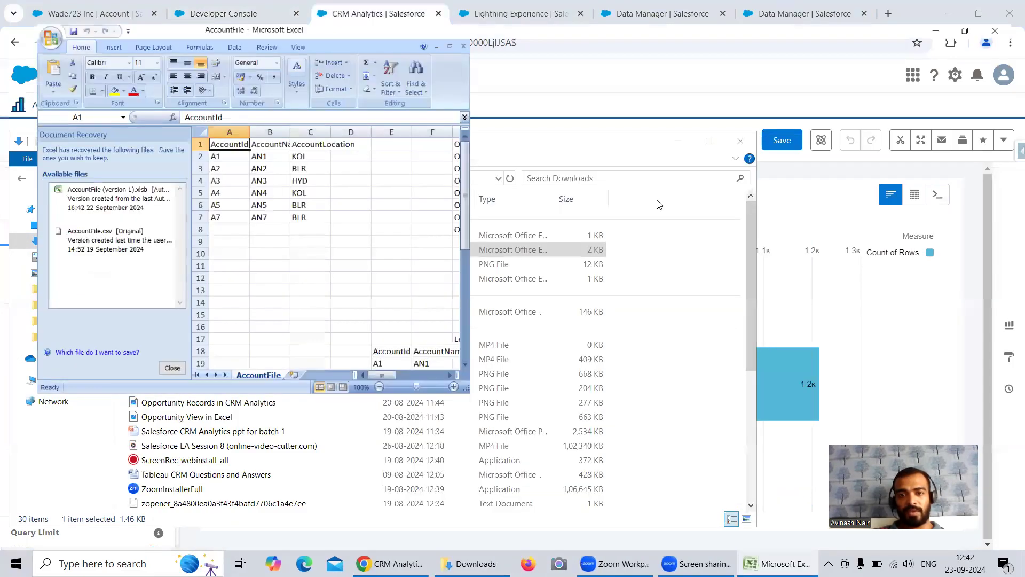
left_click(763, 126)
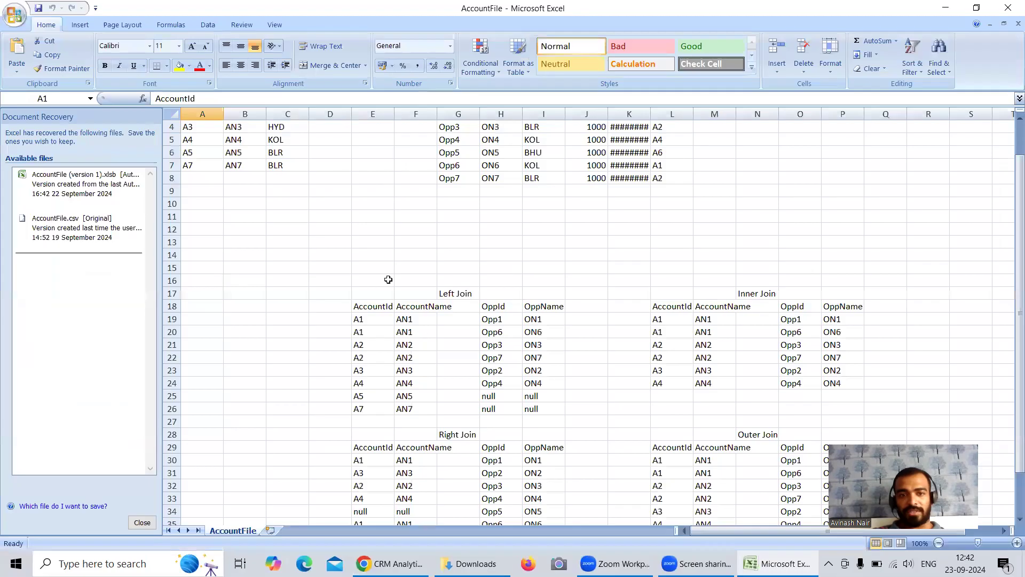
Examine the two A1 account rows in the Left Join example table of the AccountFile sheet
left_click_drag(197, 141, 206, 197)
left_click(364, 370)
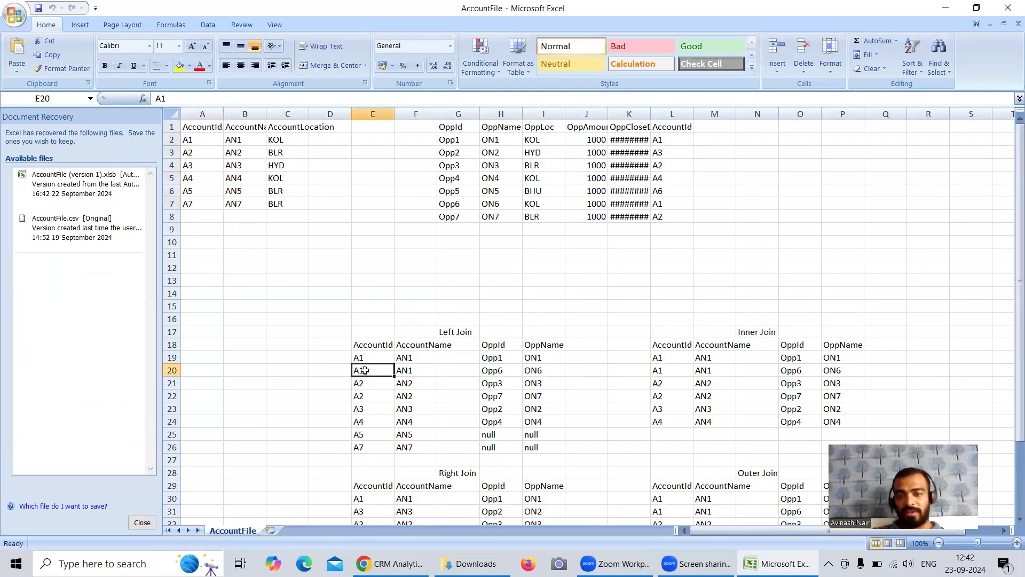
left_click(375, 359)
left_click(375, 368)
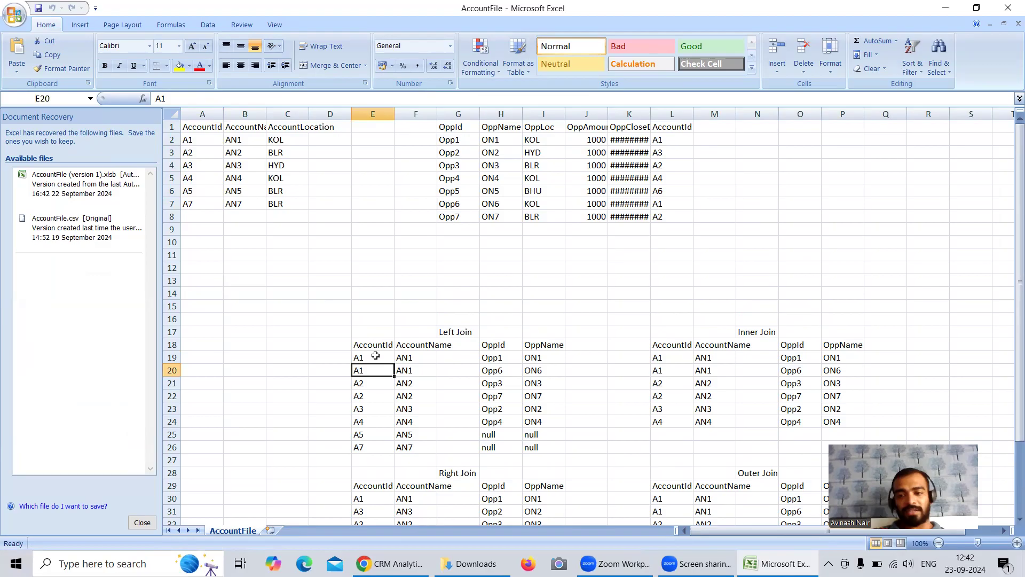
left_click(368, 357)
left_click(382, 369)
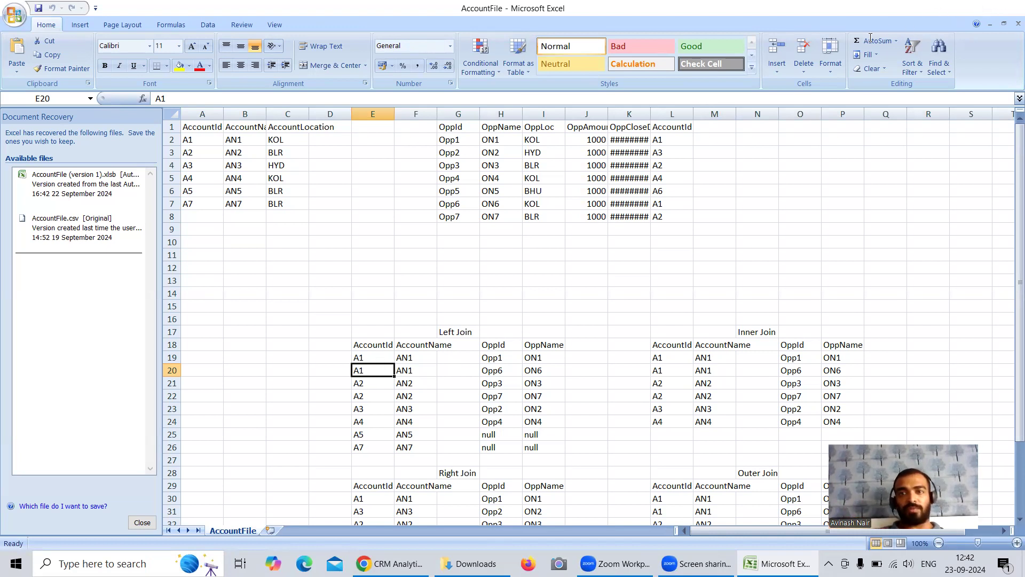
Switch back to the browser and compare the Account Opp Left Join row count with the Developer Console account query
left_click(945, 8)
left_click(557, 89)
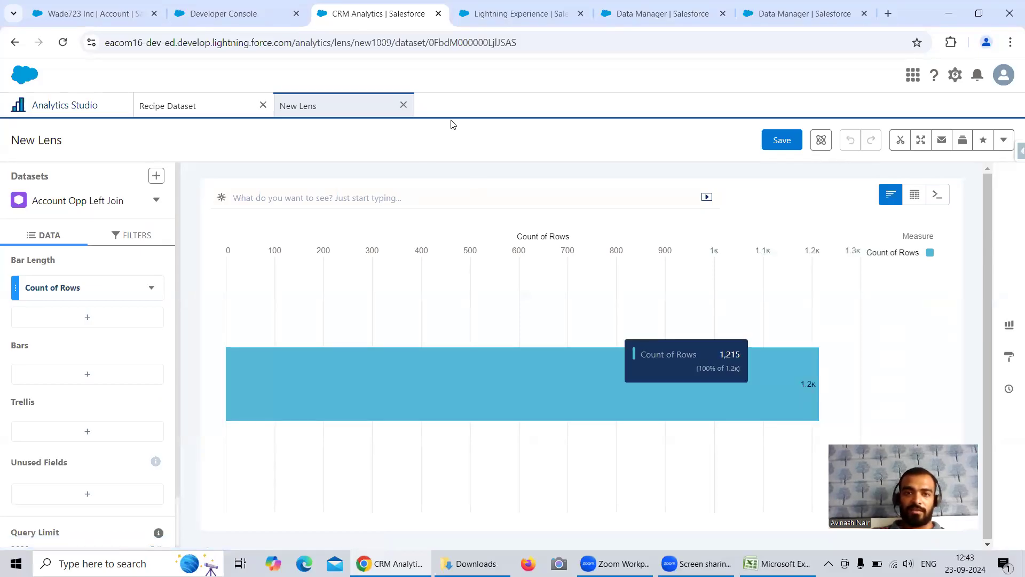
left_click(203, 16)
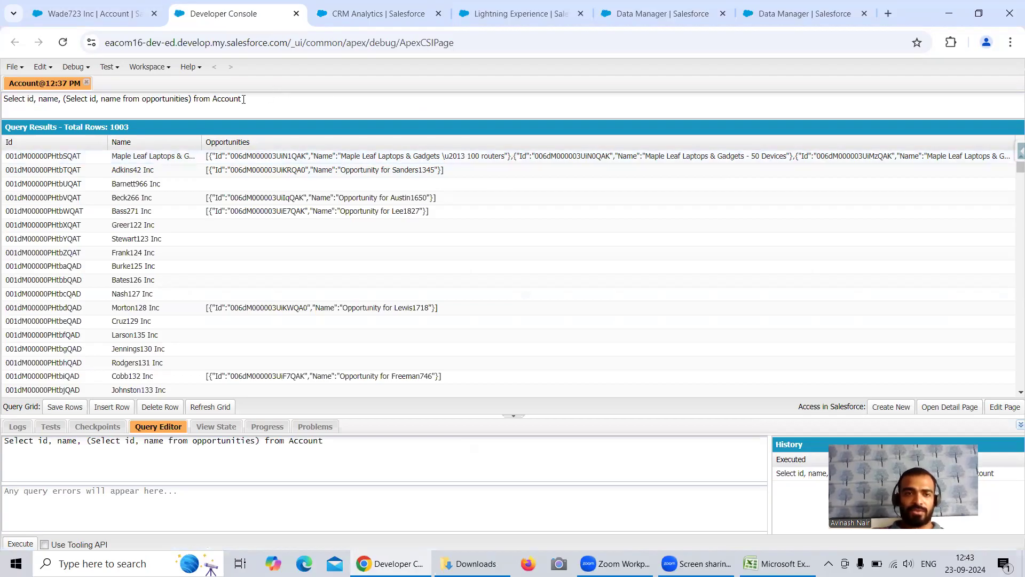
left_click(101, 15)
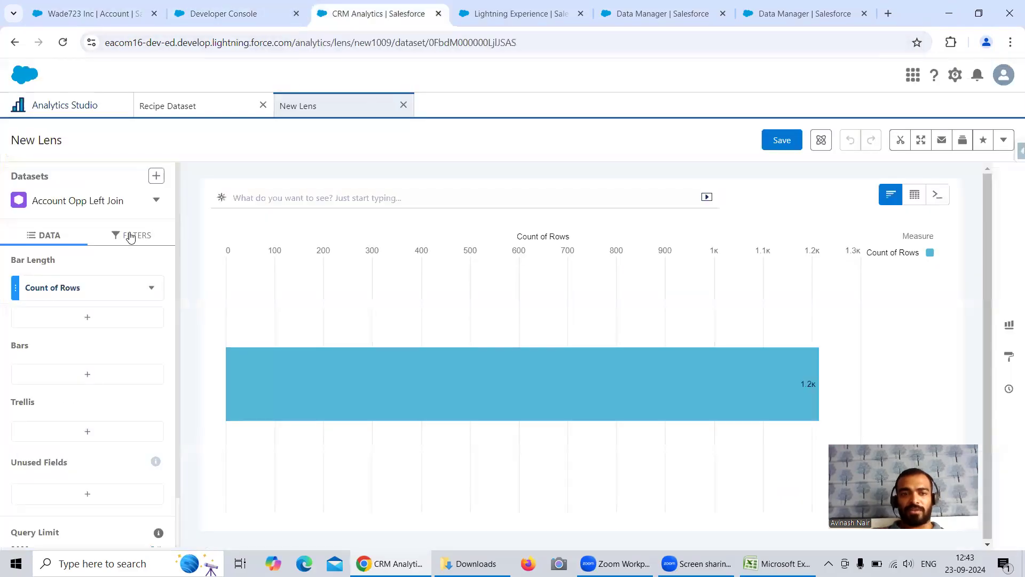
Filter the Account Opp Left Join lens to rows whose Account Name equals Wade723 Inc
left_click(131, 235)
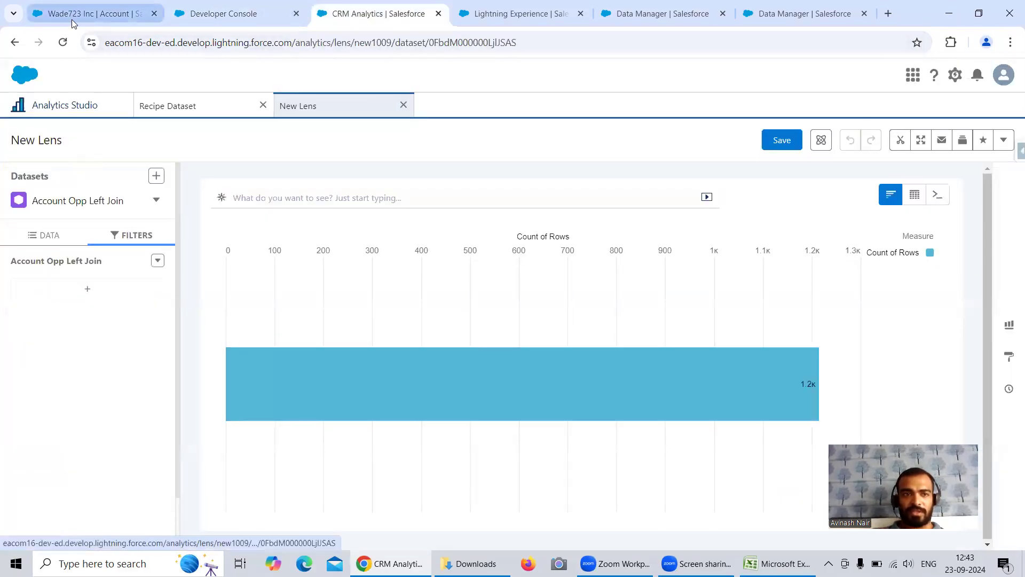
left_click(95, 288)
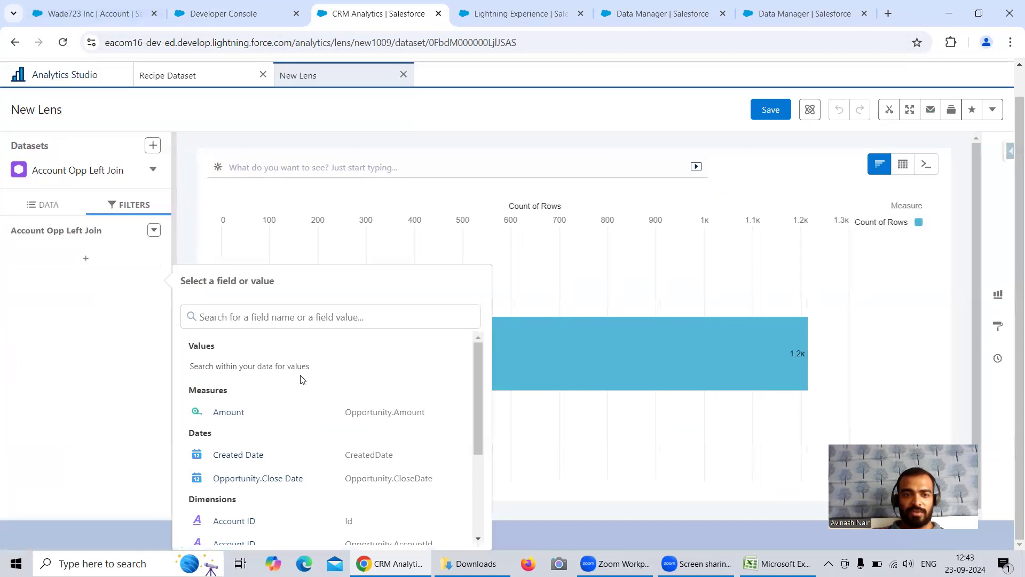
scroll(311, 381, "down", 4)
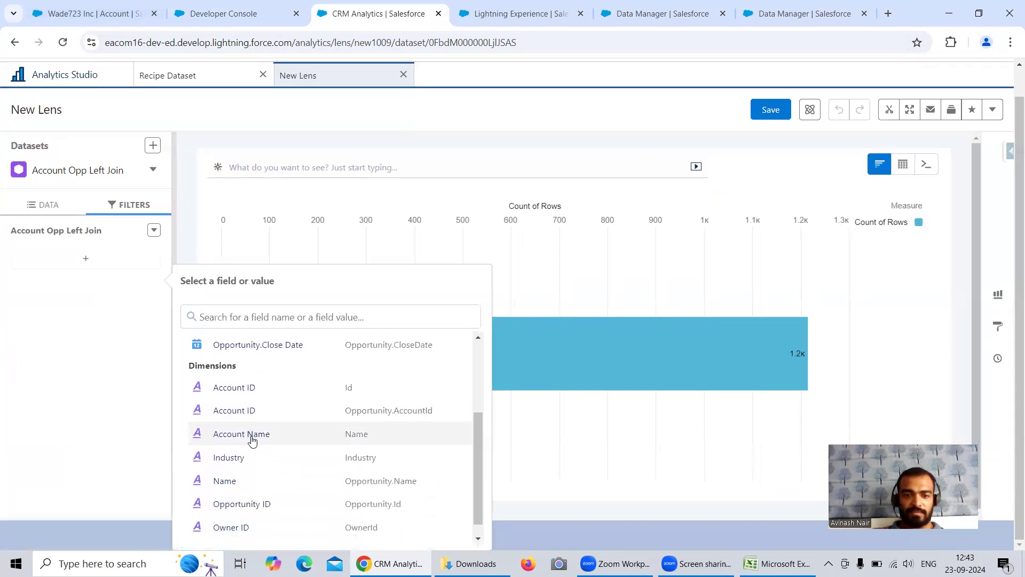
left_click(251, 434)
left_click(261, 357)
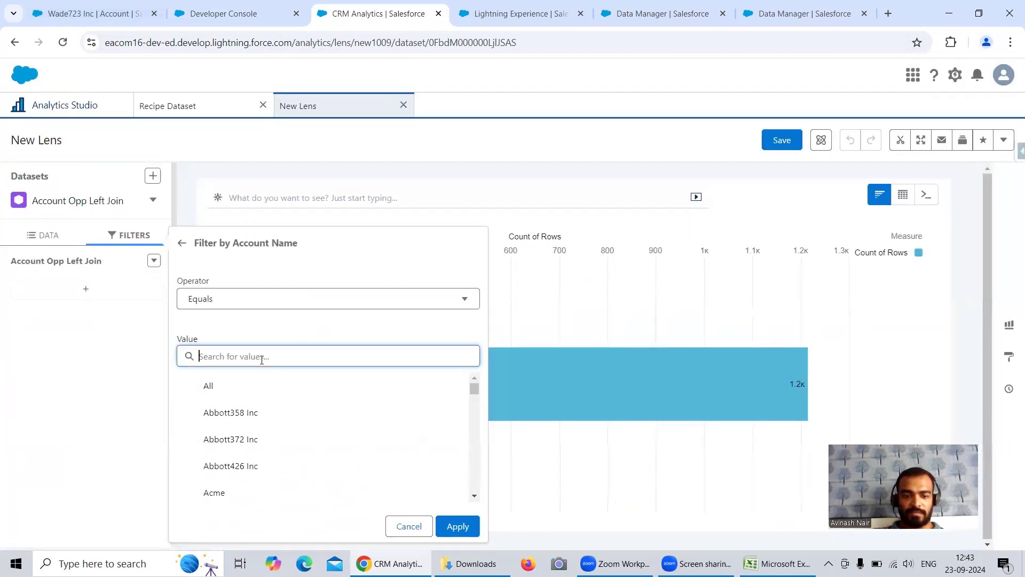
type("Wade")
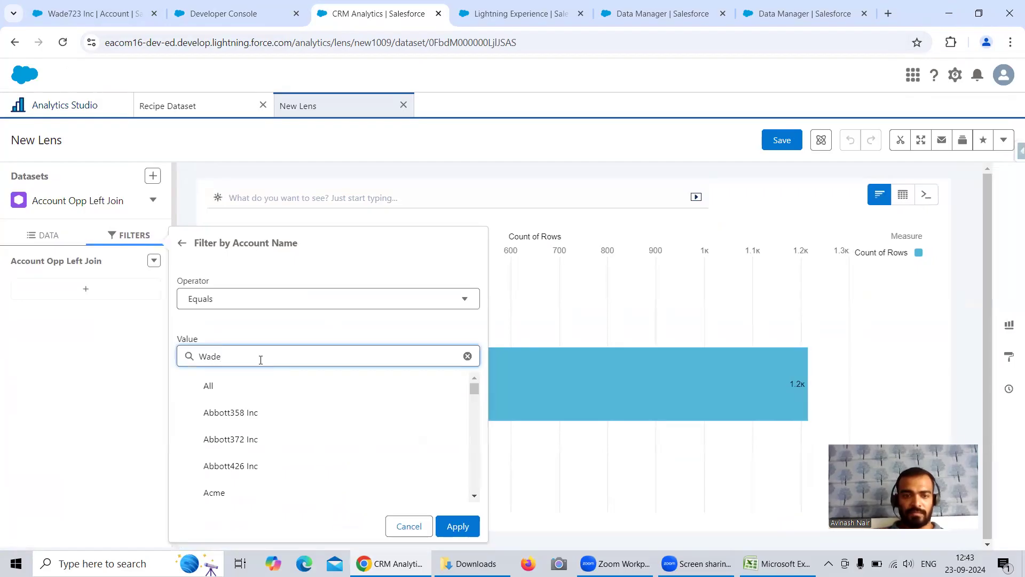
left_click(251, 440)
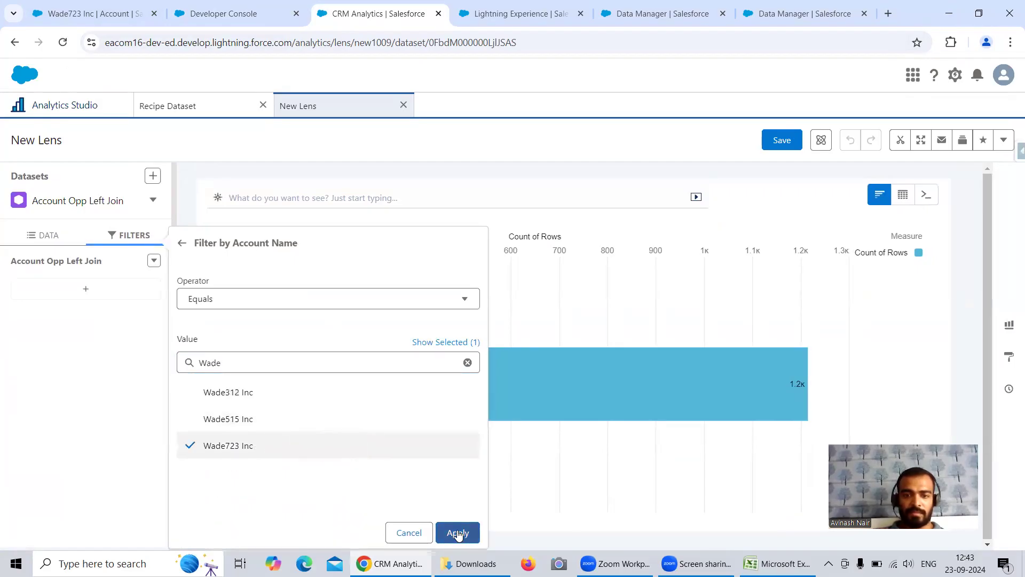
left_click(458, 533)
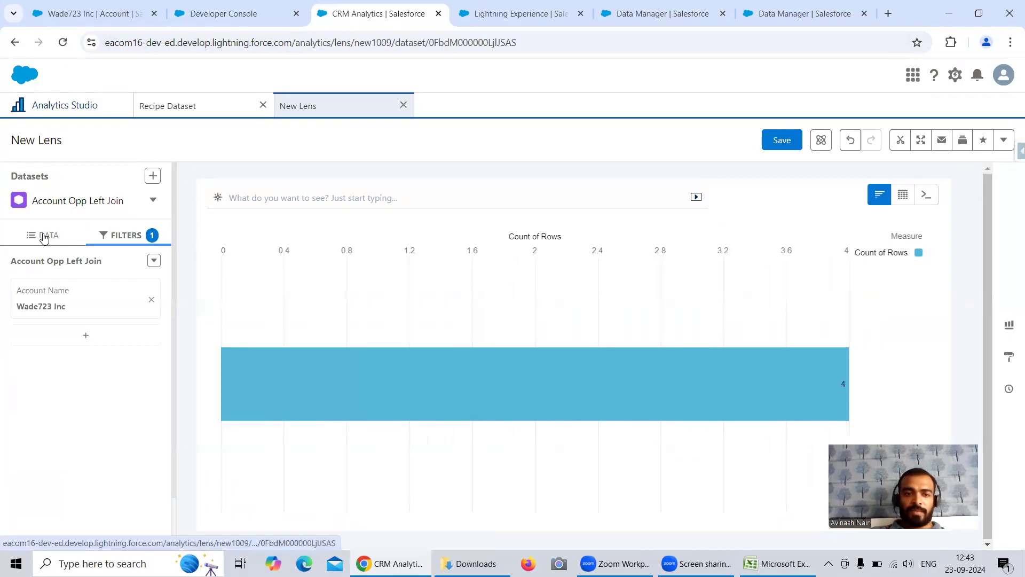
Group the lens bars by Account Name and by the opportunity's Name field
left_click(41, 235)
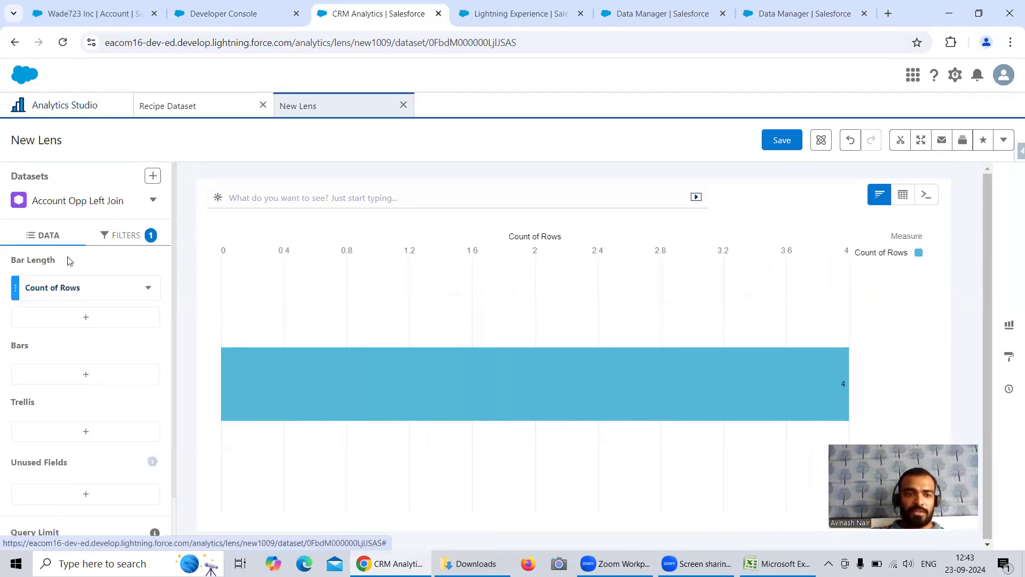
left_click(98, 376)
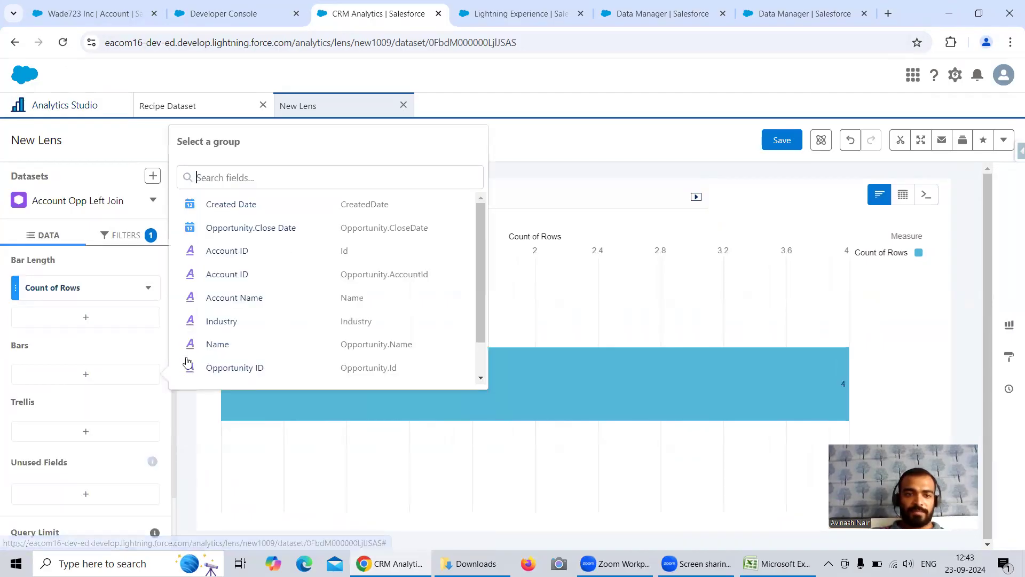
left_click(250, 298)
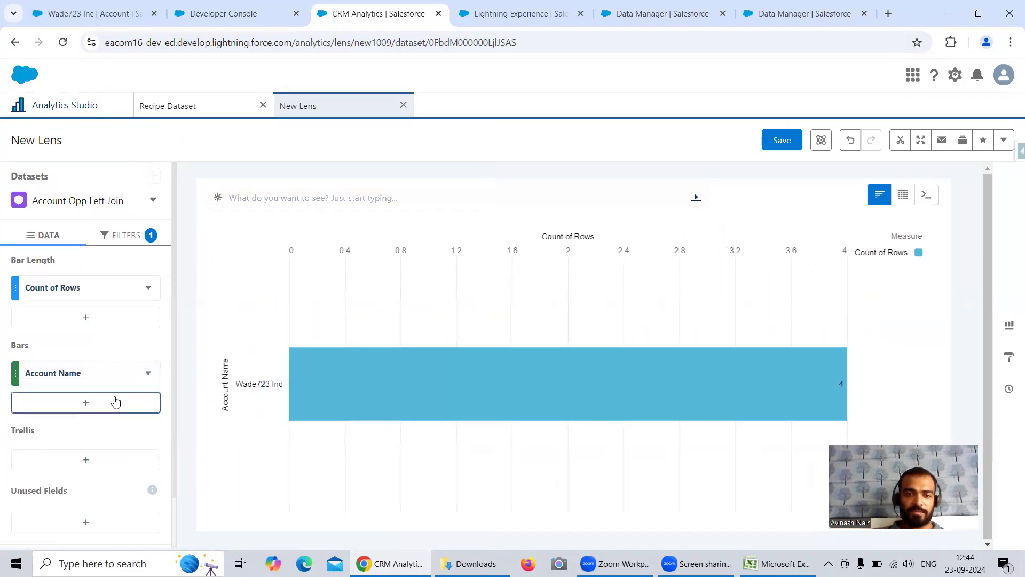
left_click(75, 398)
scroll(272, 304, "down", 1)
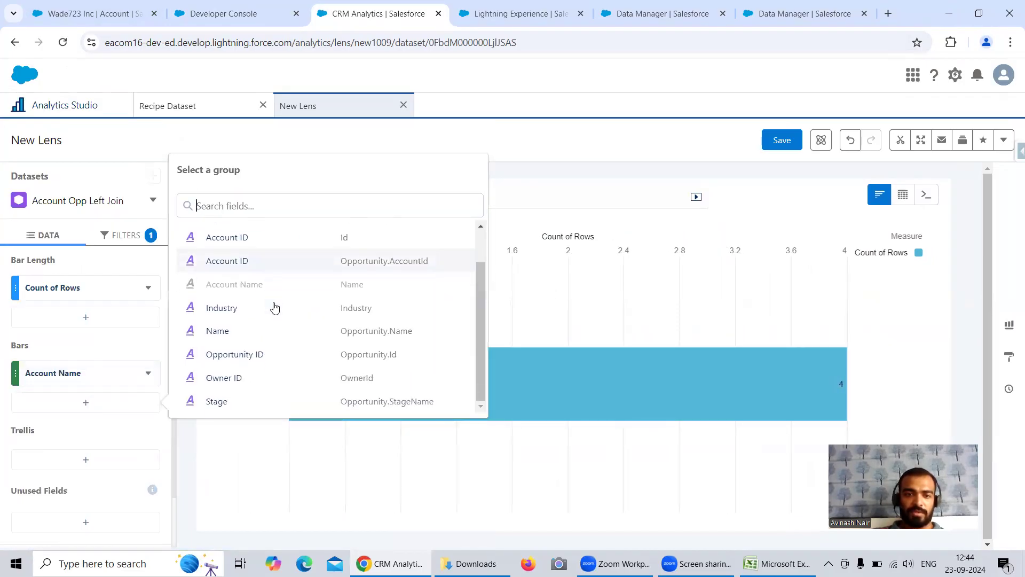
left_click(317, 332)
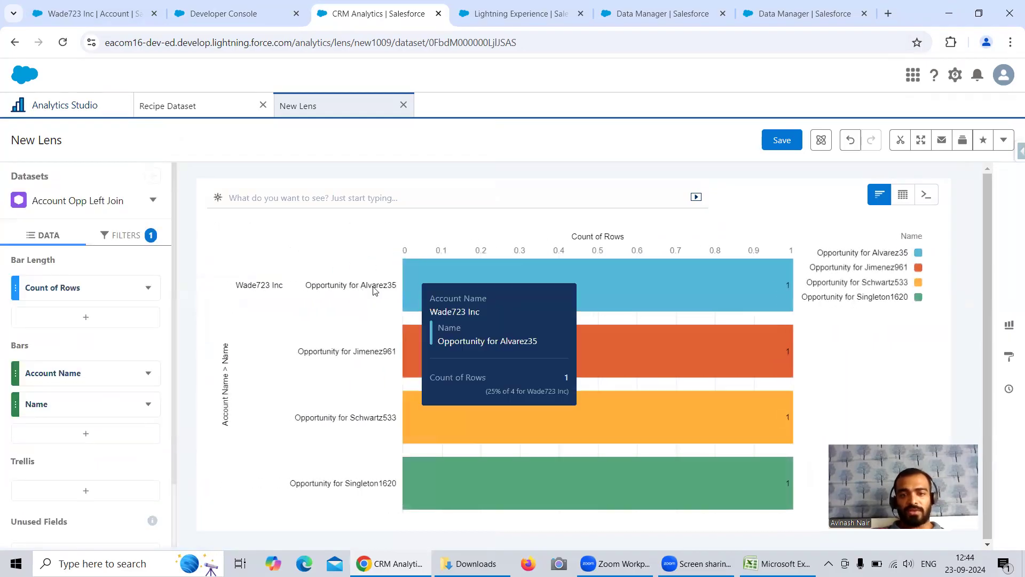